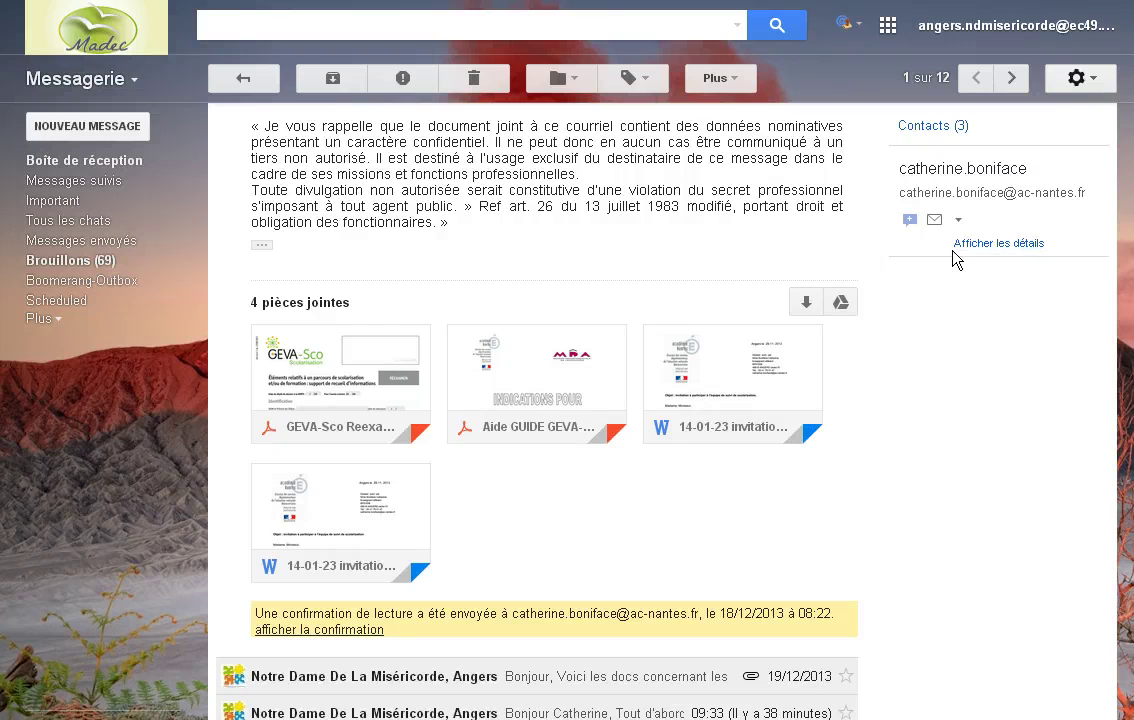
# Step: Download the GEVA-Sco Reexamen PDF attachment from the ESS invitation email
pyautogui.scroll(5, 955, 270)
pyautogui.scroll(-7, 930, 262)
pyautogui.scroll(4, 906, 258)
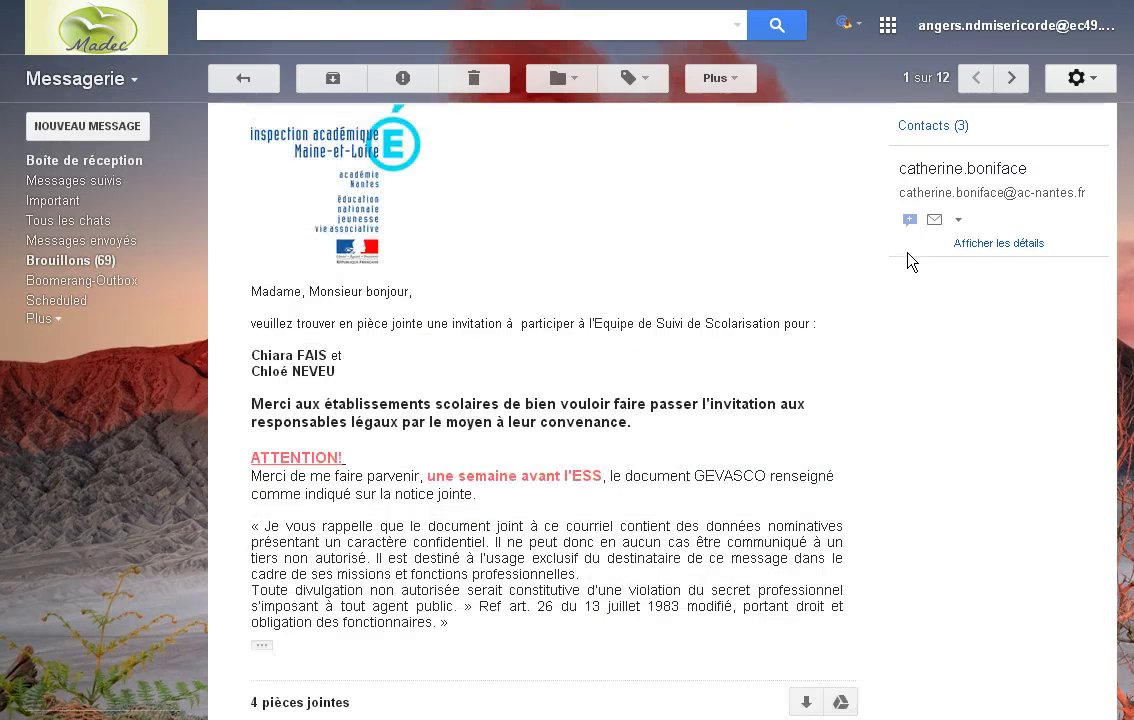
pyautogui.scroll(-3, 906, 258)
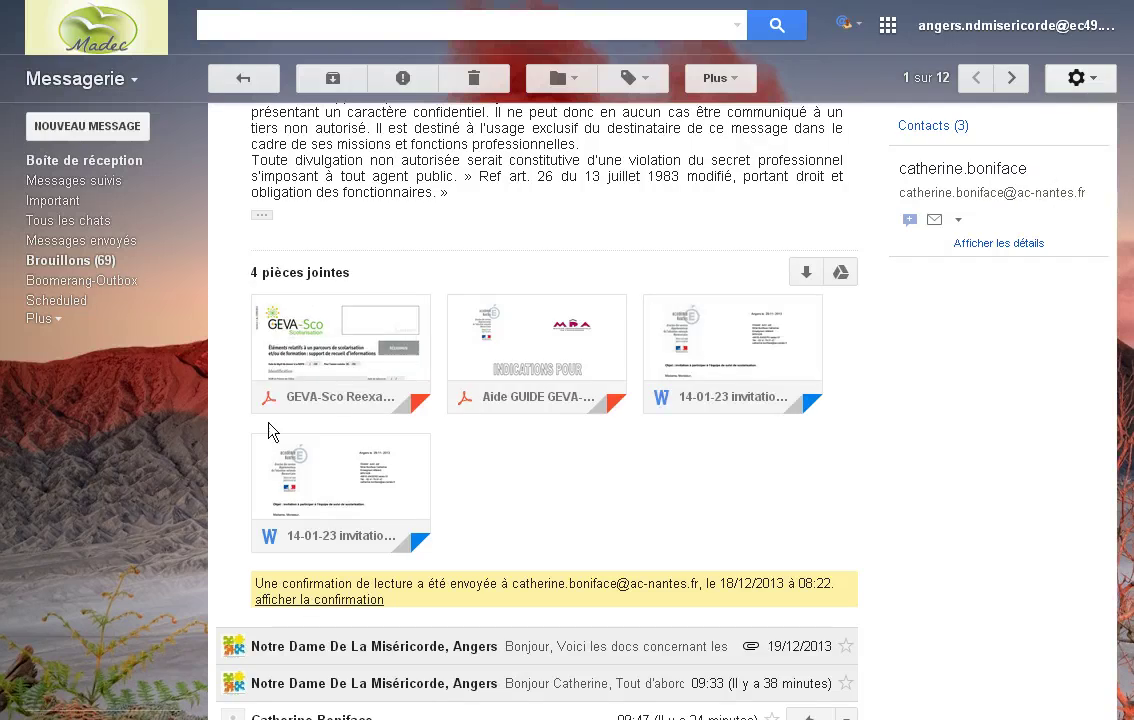
pyautogui.moveTo(380, 392)
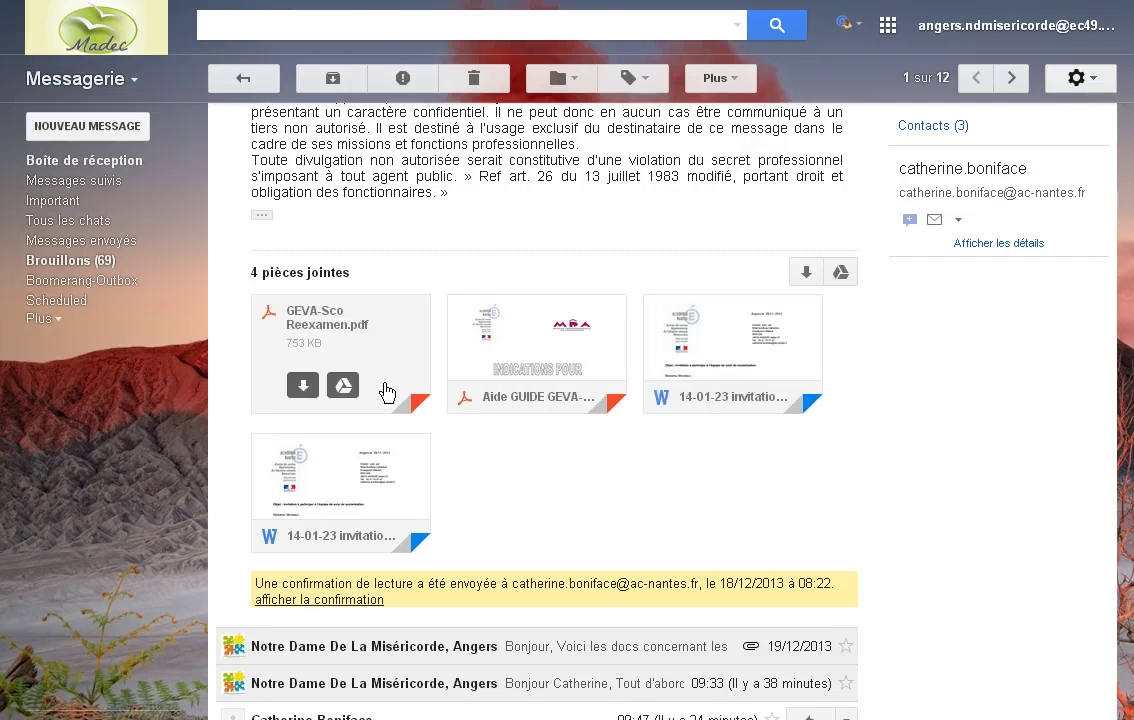
pyautogui.click(304, 389)
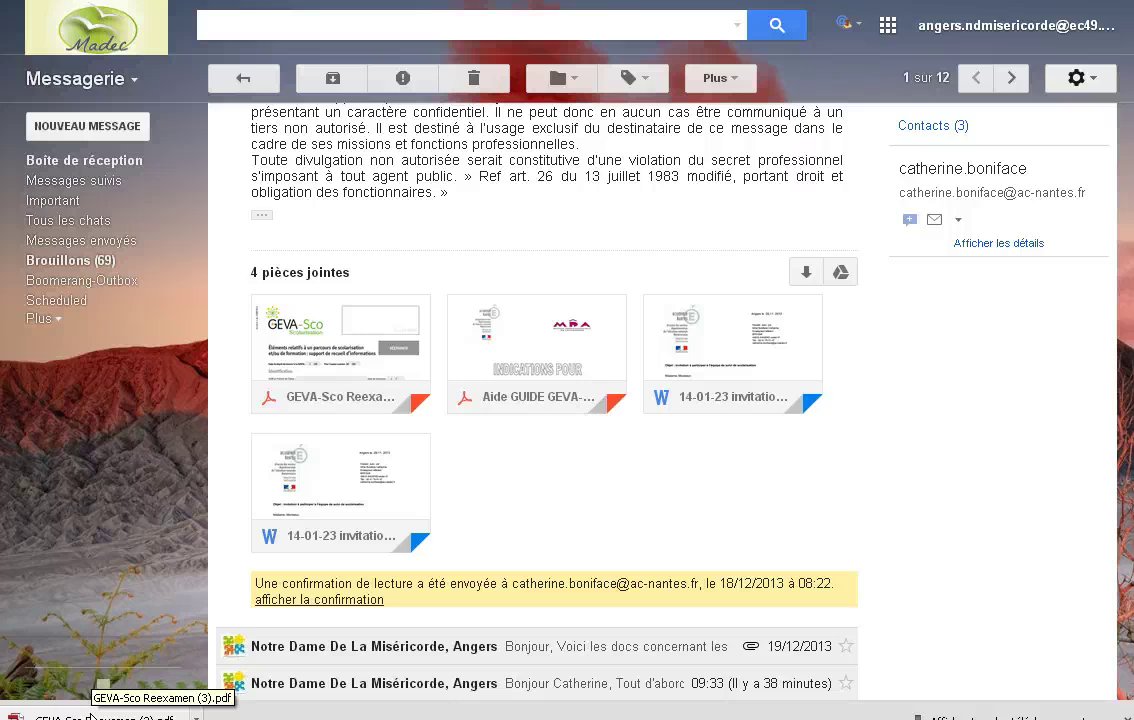
# Step: Open the downloaded GEVA-Sco PDF in Adobe Reader, dismiss the warning, and choose Save As PDF
pyautogui.click(89, 703)
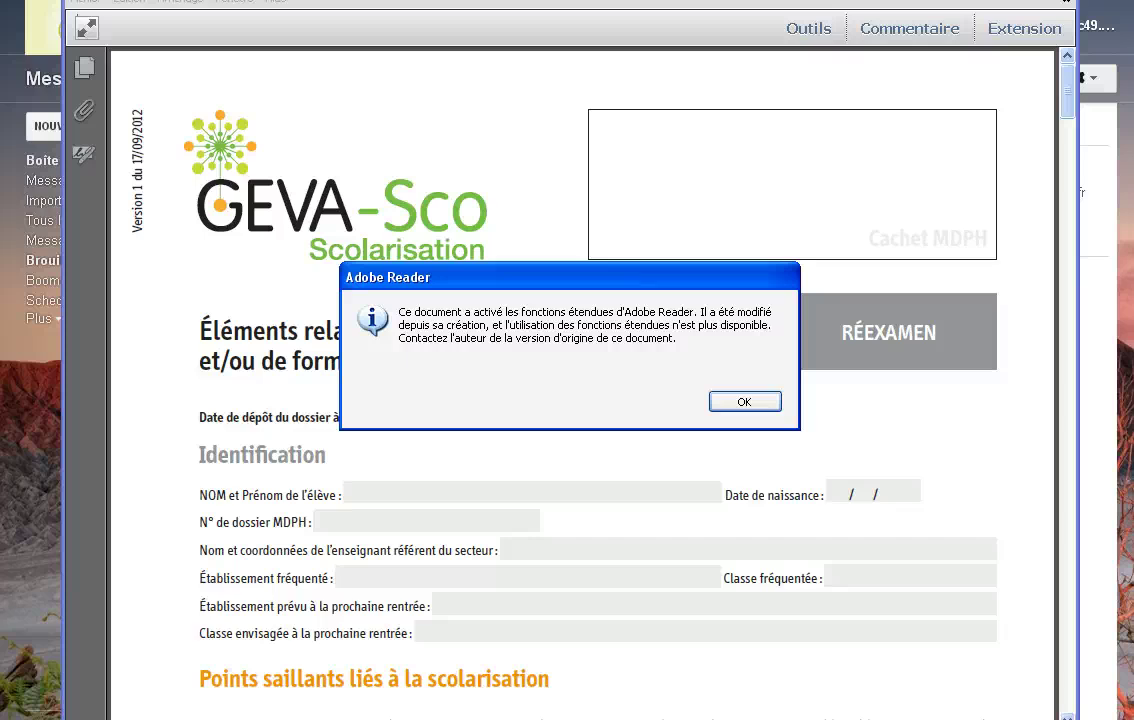
pyautogui.press('Return')
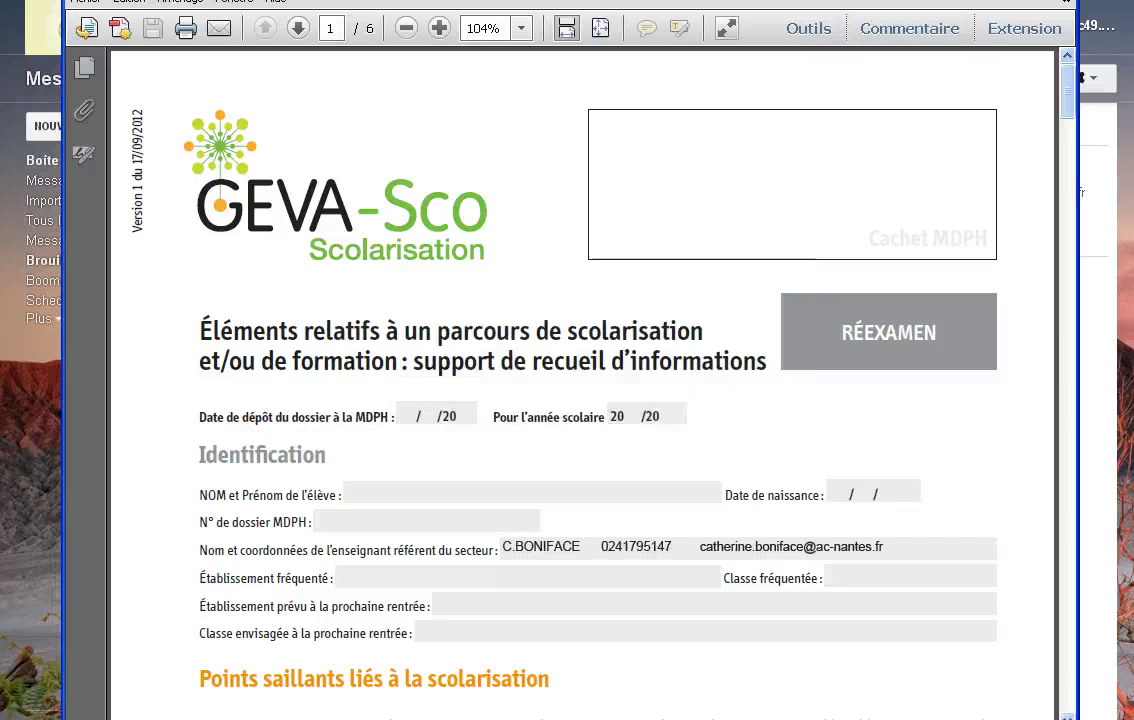
pyautogui.hotkey('alt', 'f')
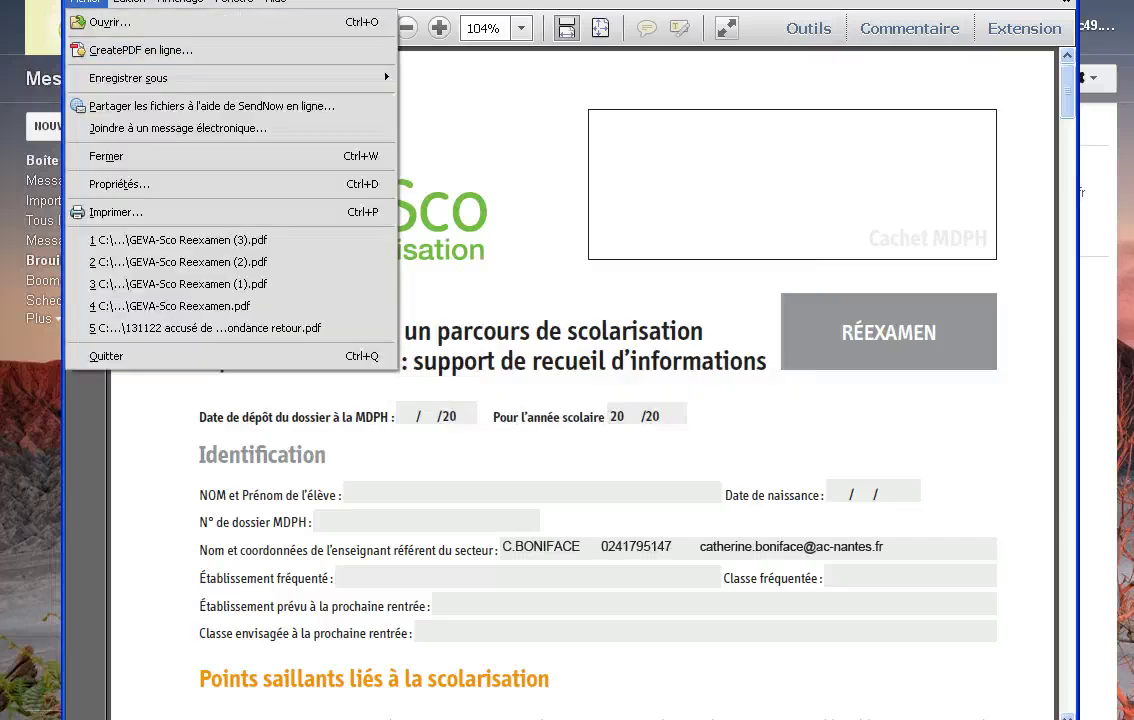
pyautogui.press('Down')
pyautogui.press('Down')
pyautogui.press('Right')
pyautogui.press('Return')
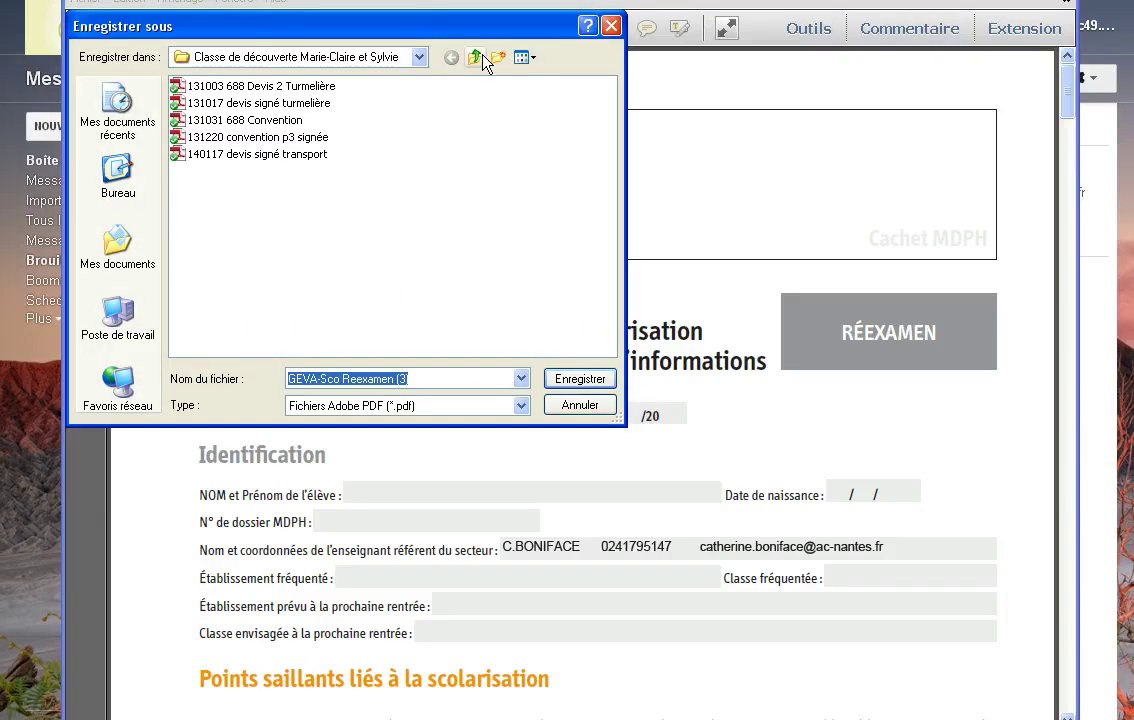
# Step: Save it as GEVA-Sco Reexamen (3) in Mes documents\Dropbox\Direction\ASH\Docs ASH
pyautogui.click(479, 57)
pyautogui.click(481, 58)
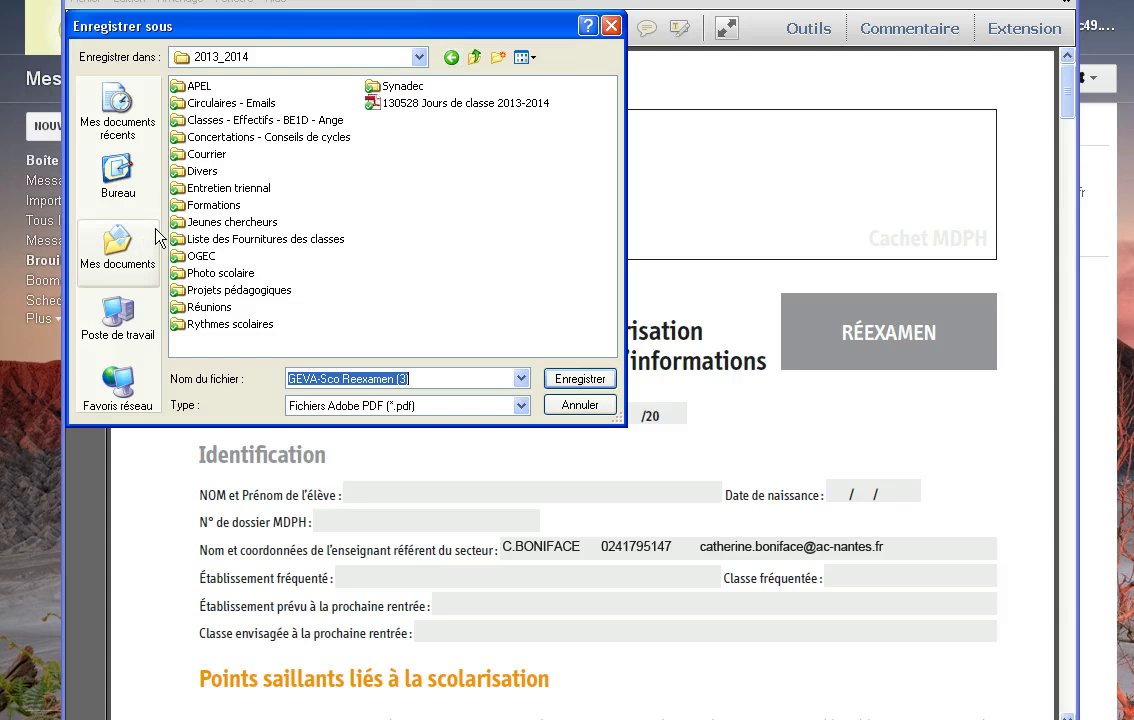
pyautogui.click(121, 228)
pyautogui.doubleClick(218, 120)
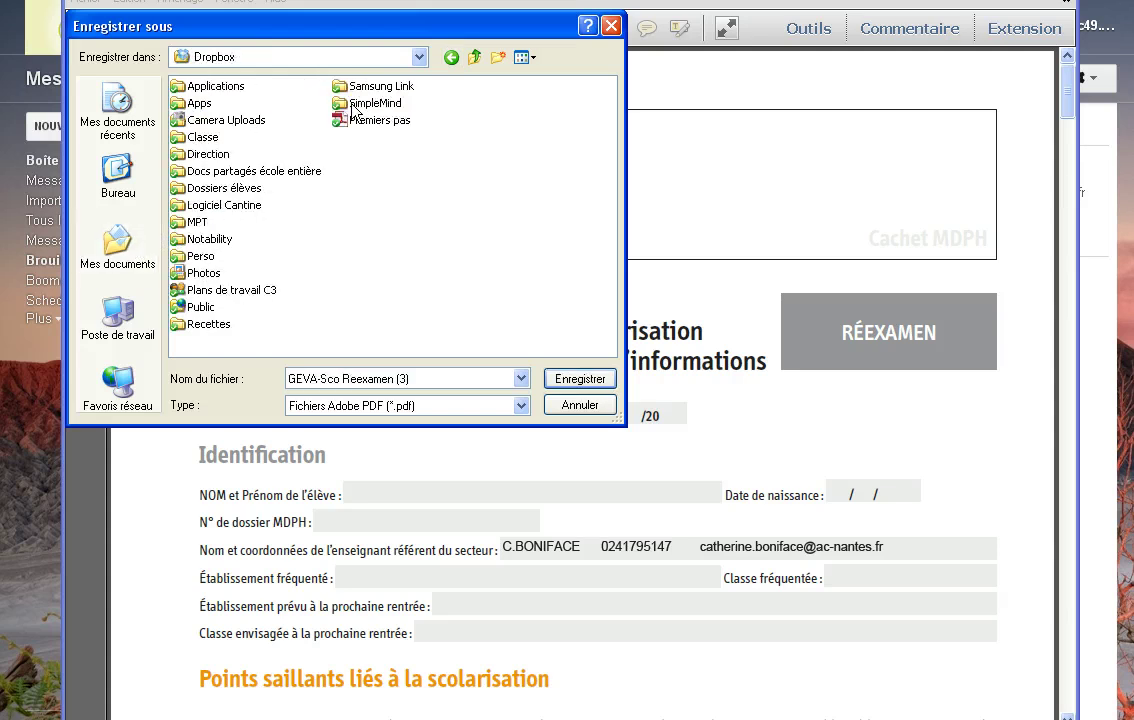
pyautogui.doubleClick(195, 154)
pyautogui.doubleClick(213, 122)
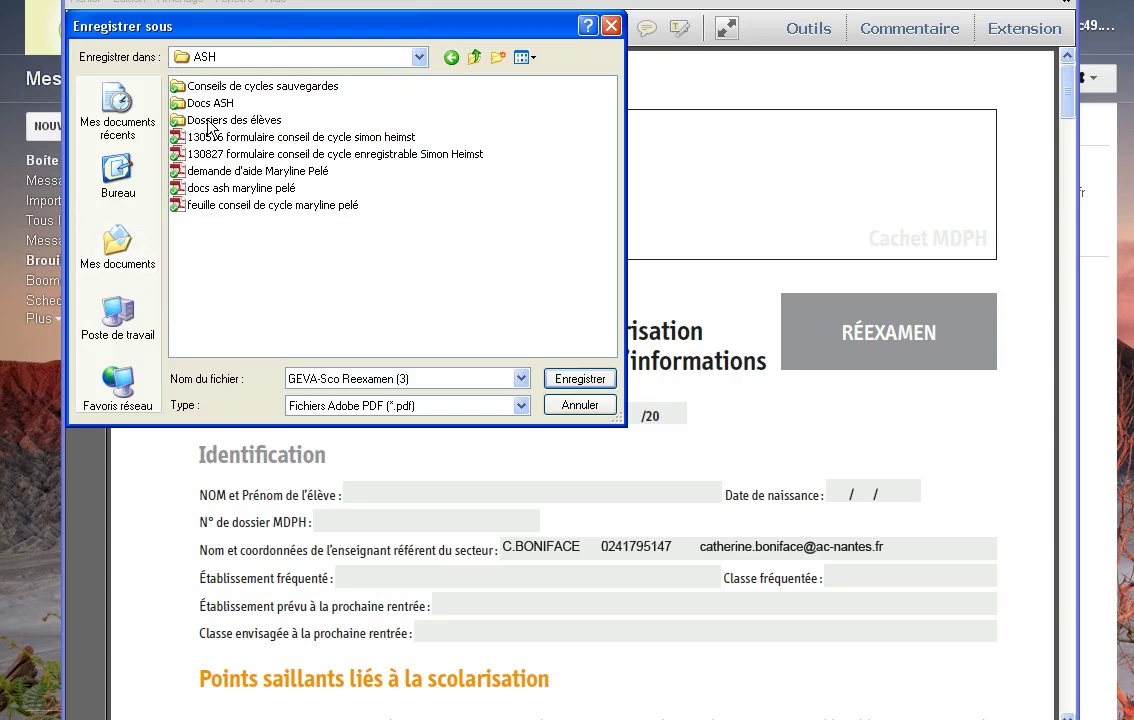
pyautogui.doubleClick(217, 106)
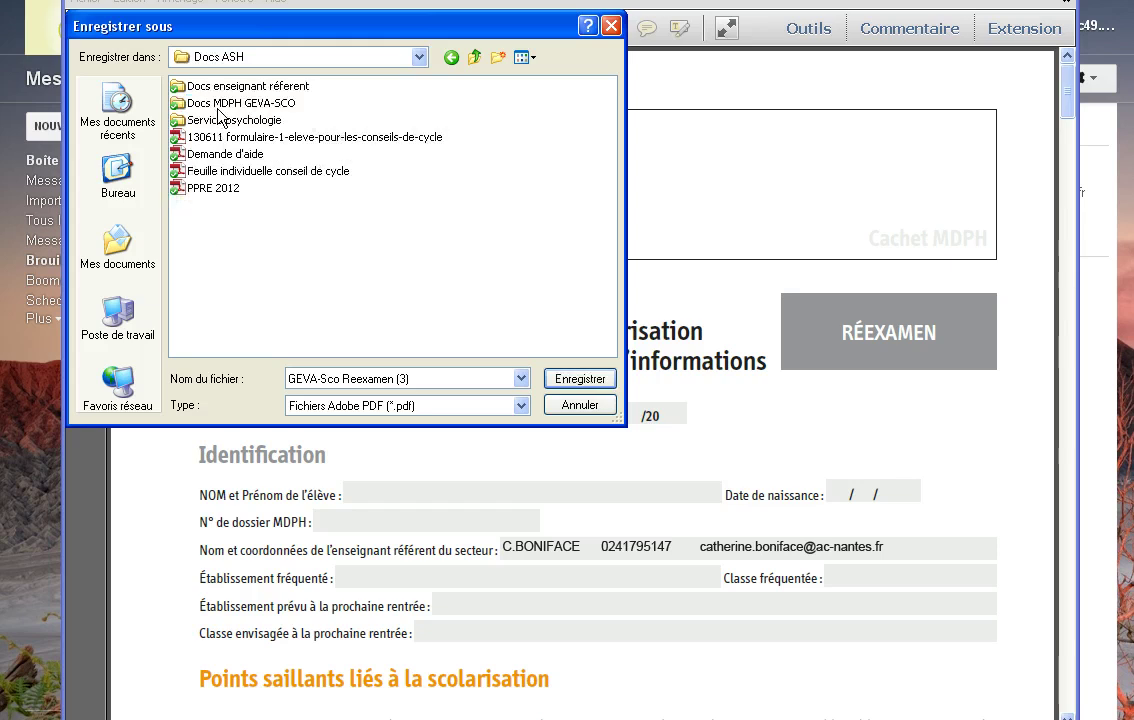
pyautogui.click(592, 378)
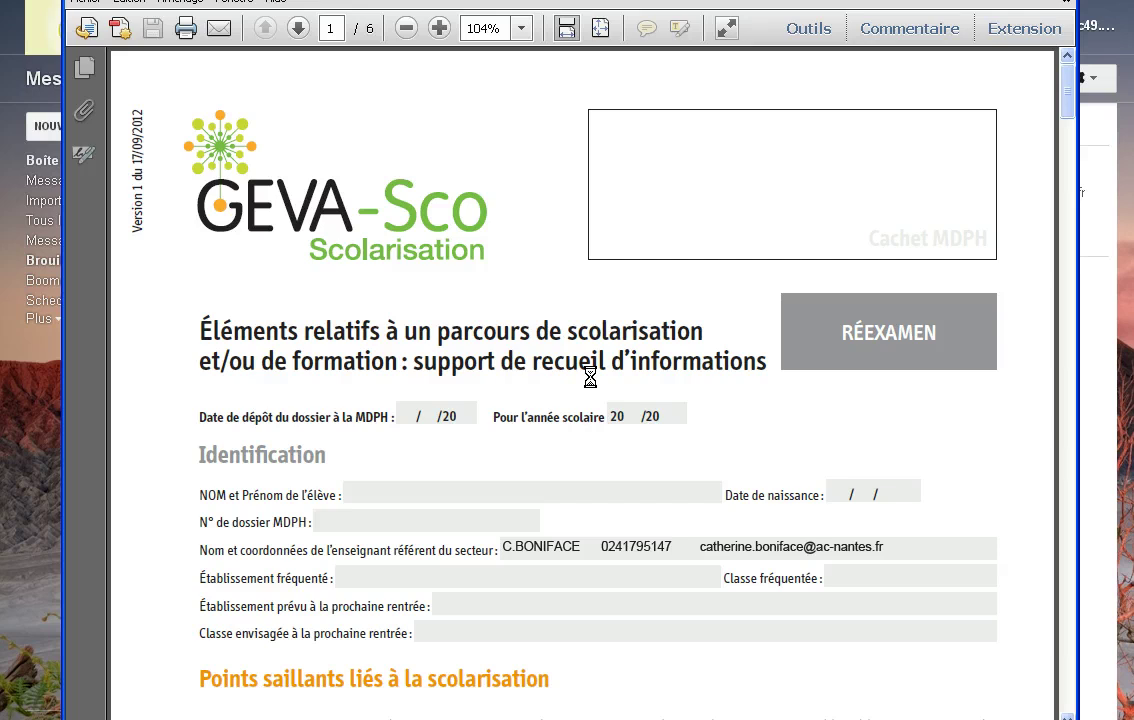
# Step: Close Reader and browse Mes documents > Dropbox > Direction > ASH > Docs ASH to the GEVA-Sco Reexamen (3) PDF
pyautogui.hotkey('alt', 'F4')
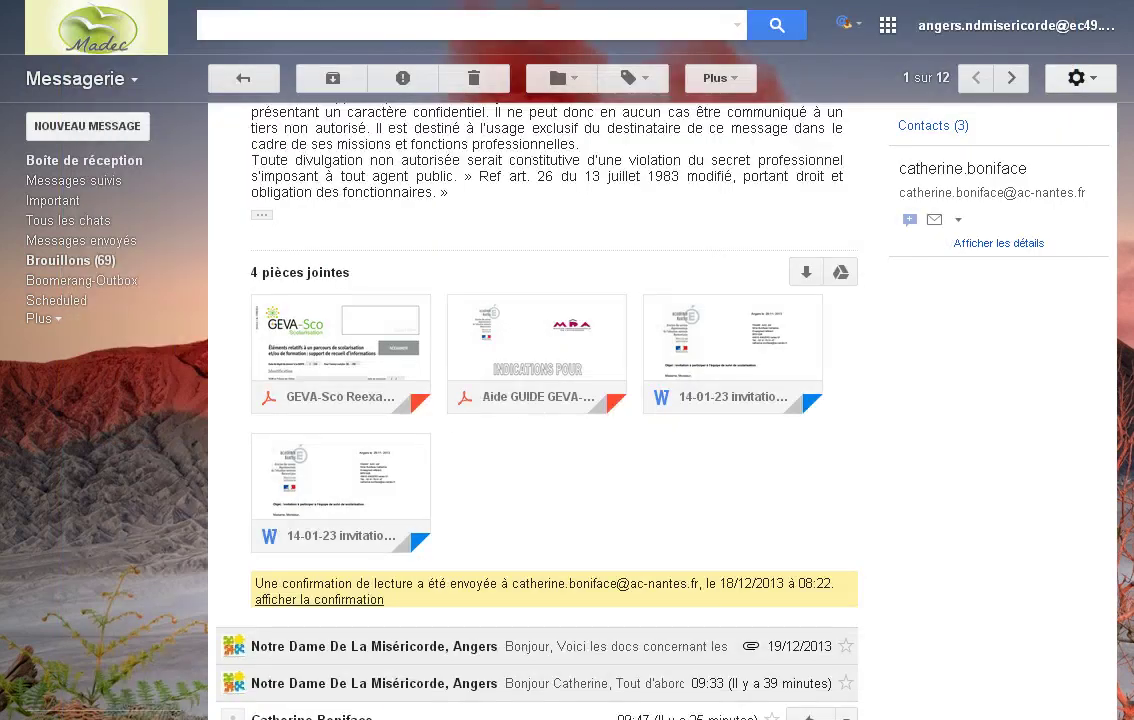
pyautogui.press('super')
pyautogui.click(289, 287)
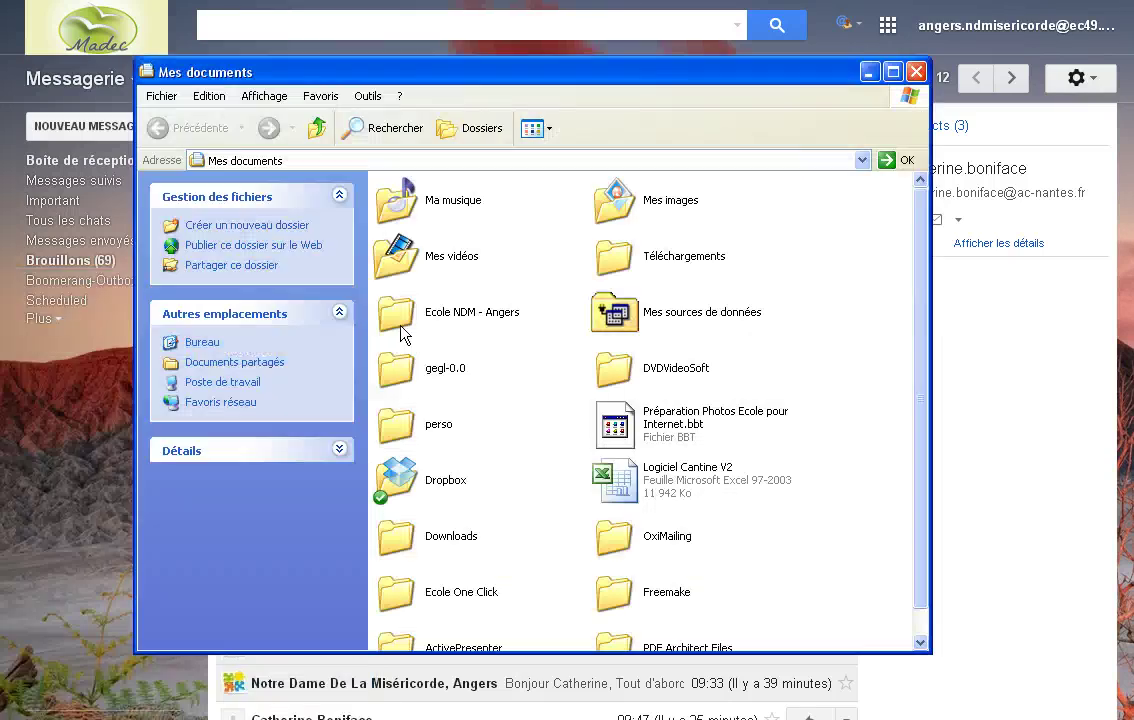
pyautogui.doubleClick(396, 478)
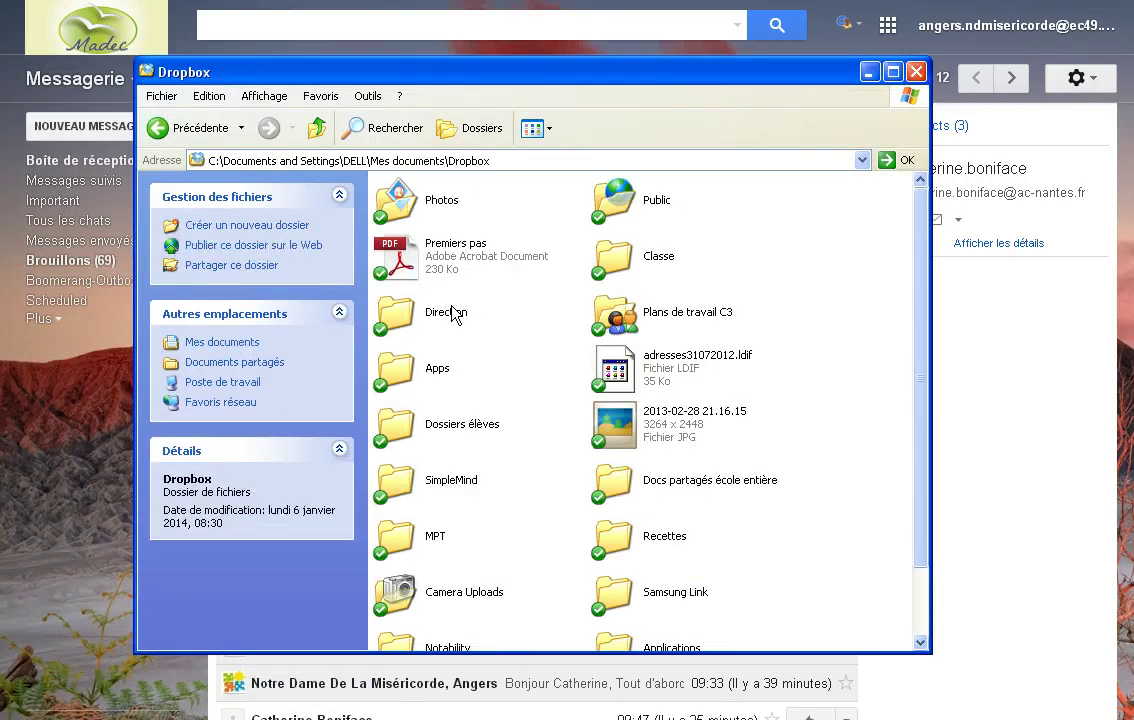
pyautogui.doubleClick(453, 313)
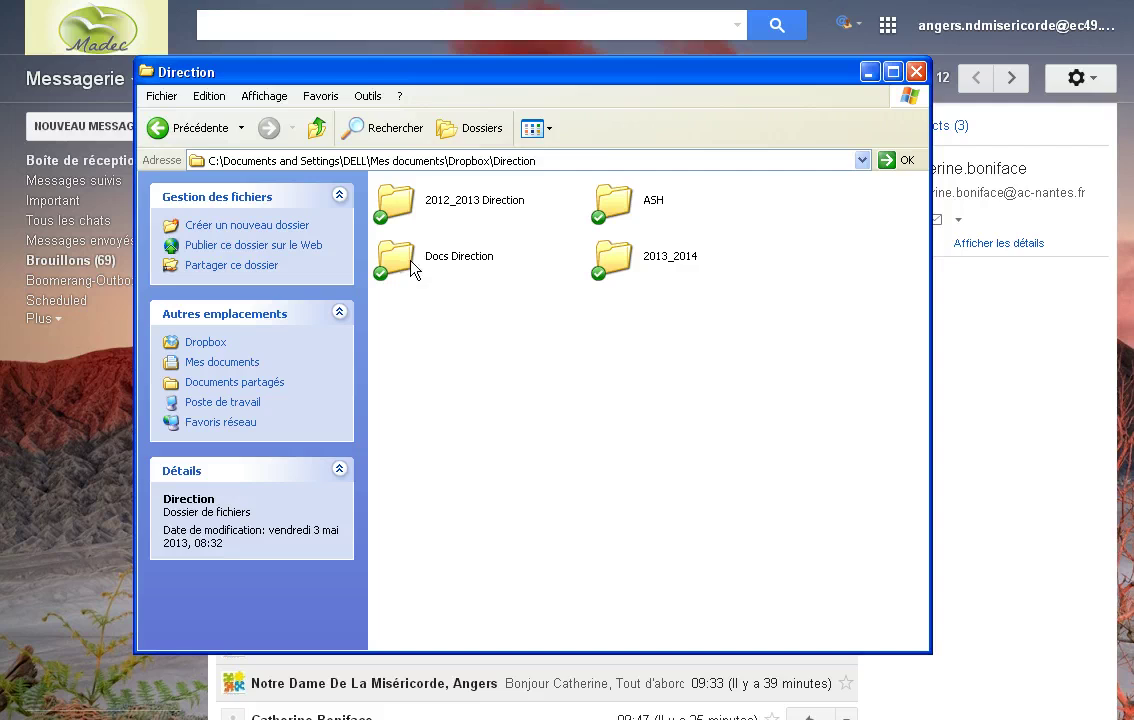
pyautogui.doubleClick(614, 203)
pyautogui.doubleClick(395, 372)
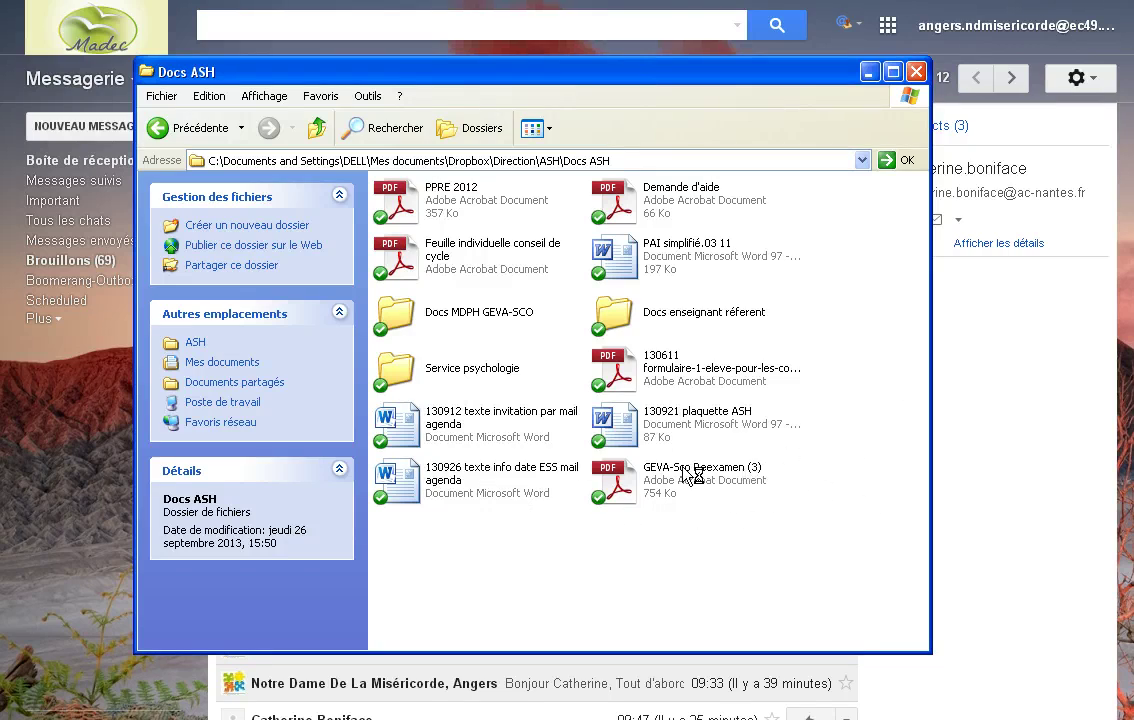
pyautogui.click(657, 492)
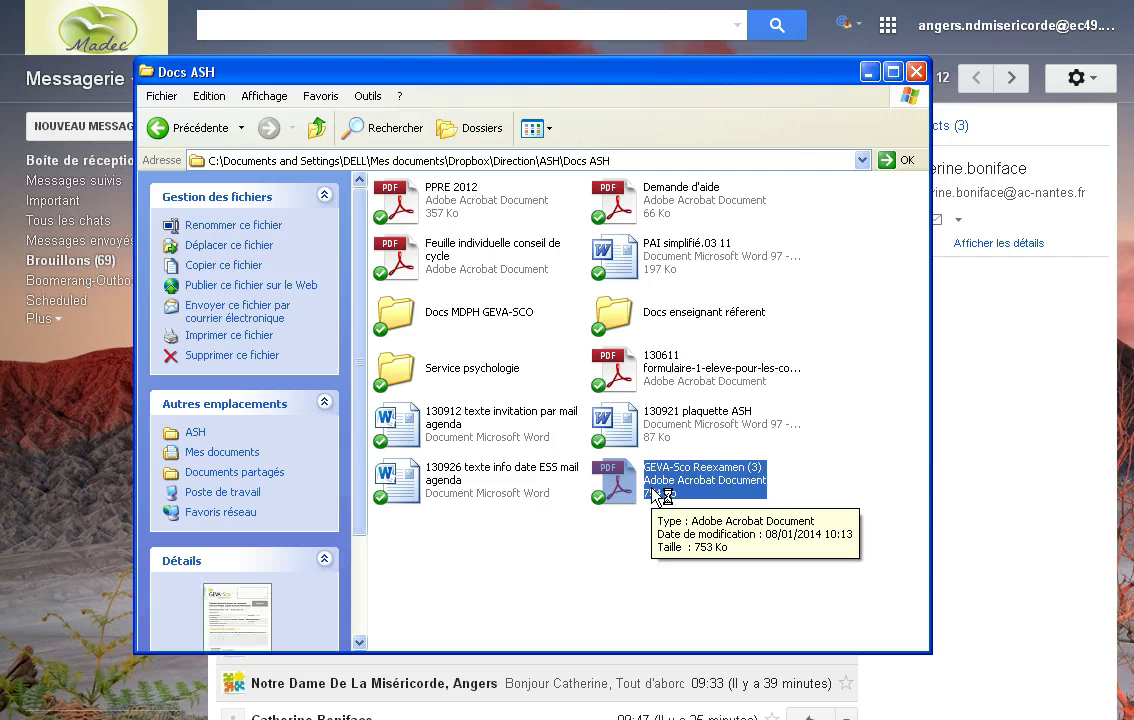
pyautogui.doubleClick(670, 482)
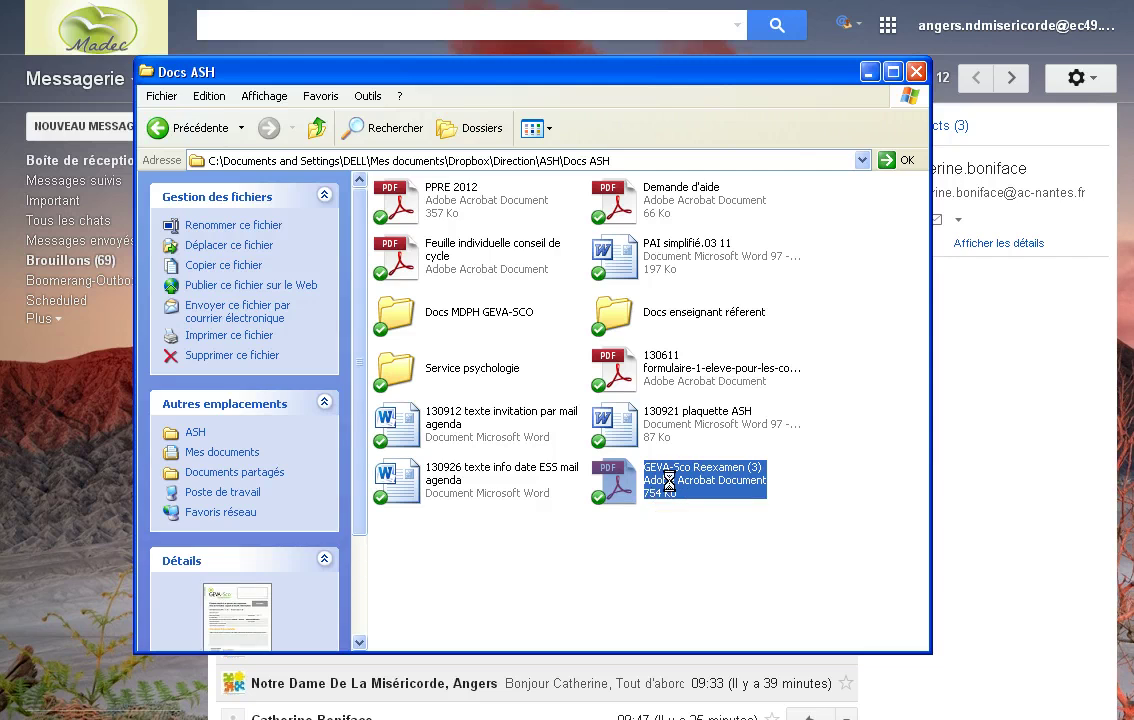
# Step: Open GEVA-Sco Reexamen (3) with PDF Architect through the Ouvrir avec menu
pyautogui.rightClick(670, 483)
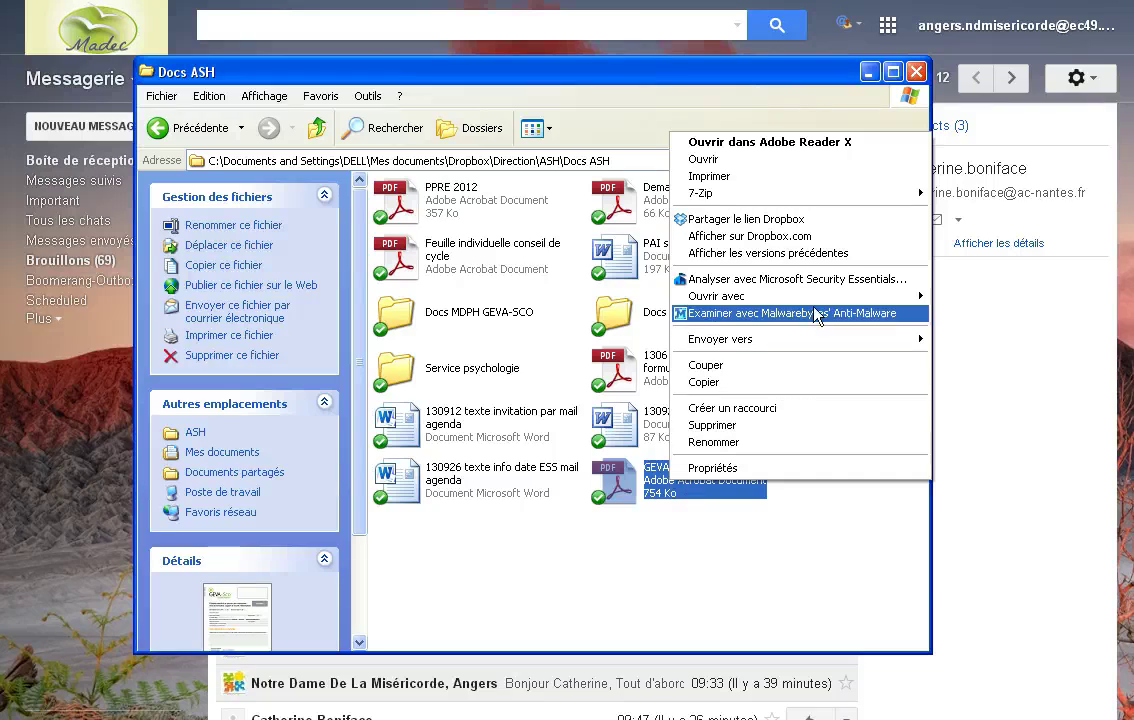
pyautogui.moveTo(818, 298)
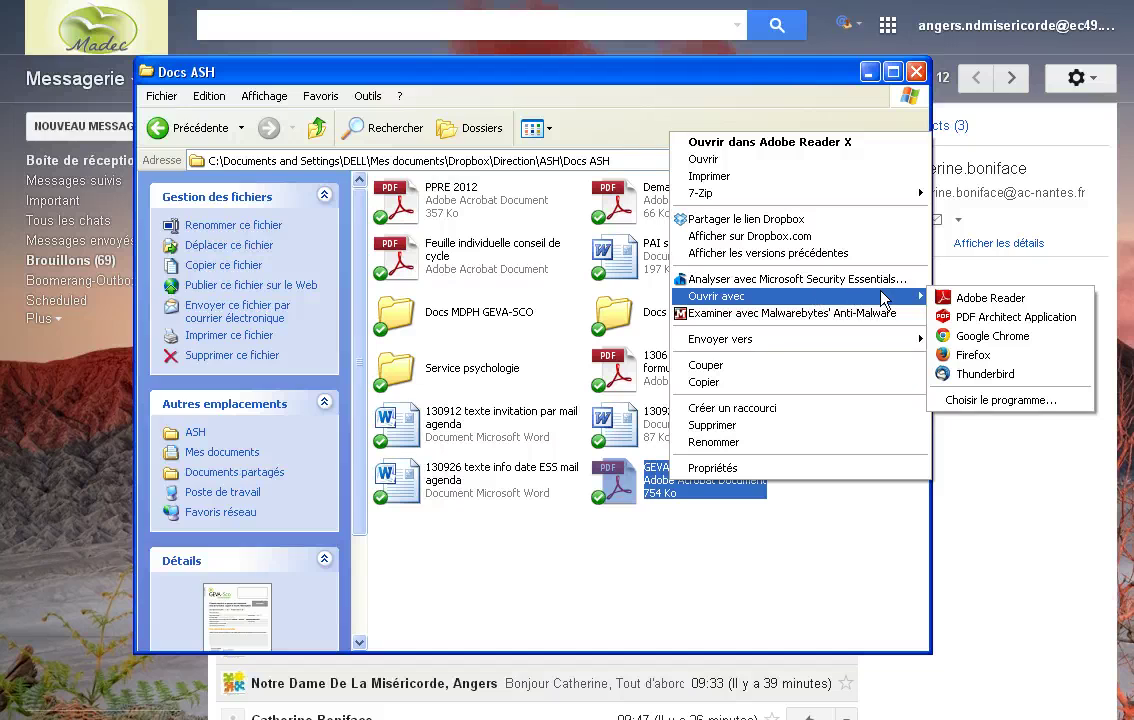
pyautogui.click(981, 320)
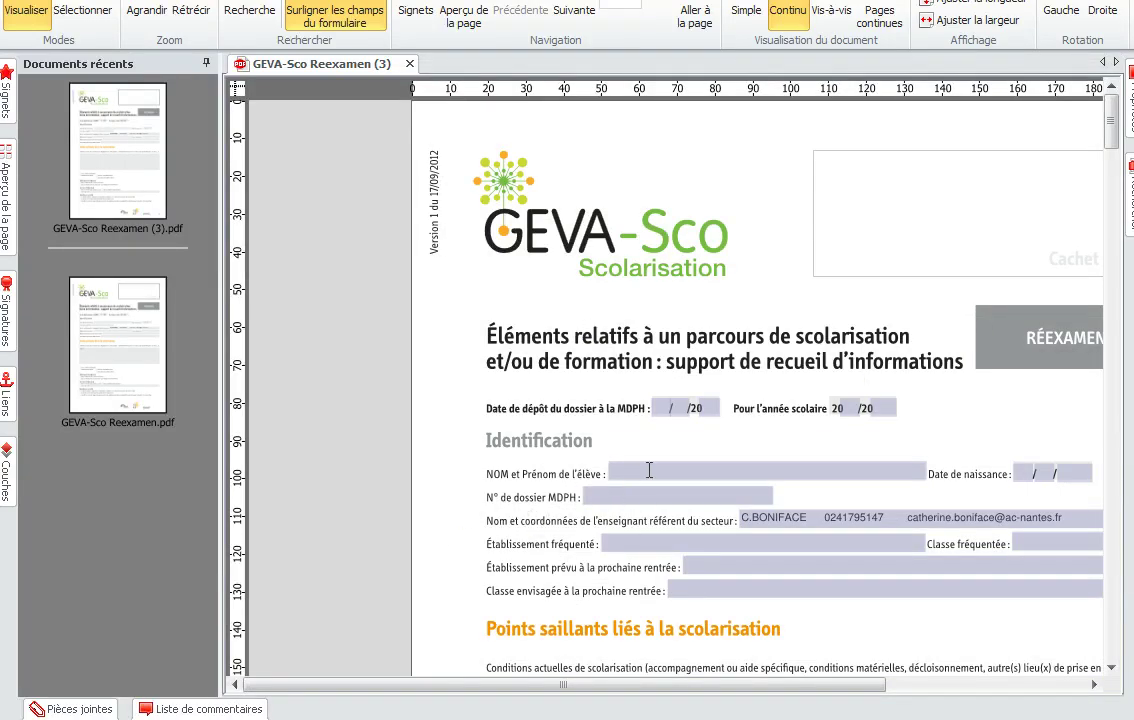
# Step: Enter the test text 'essai 1' in the Conditions actuelles field
pyautogui.scroll(-1, 580, 420)
pyautogui.scroll(-3, 547, 656)
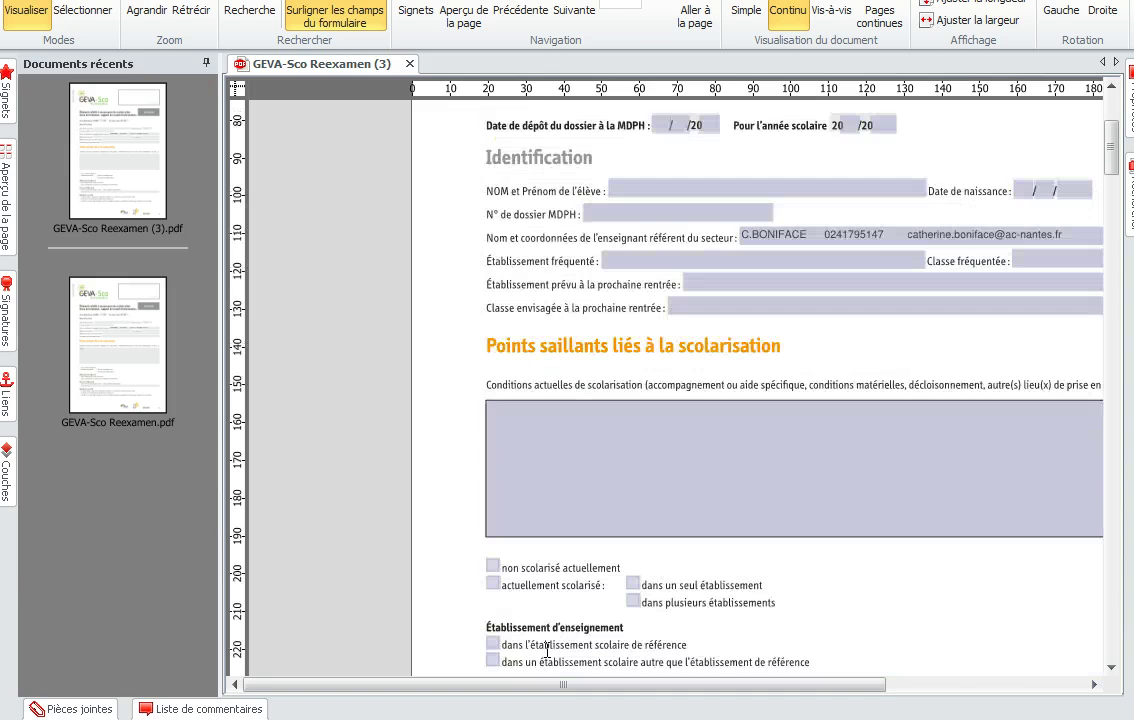
pyautogui.write('essai 1')
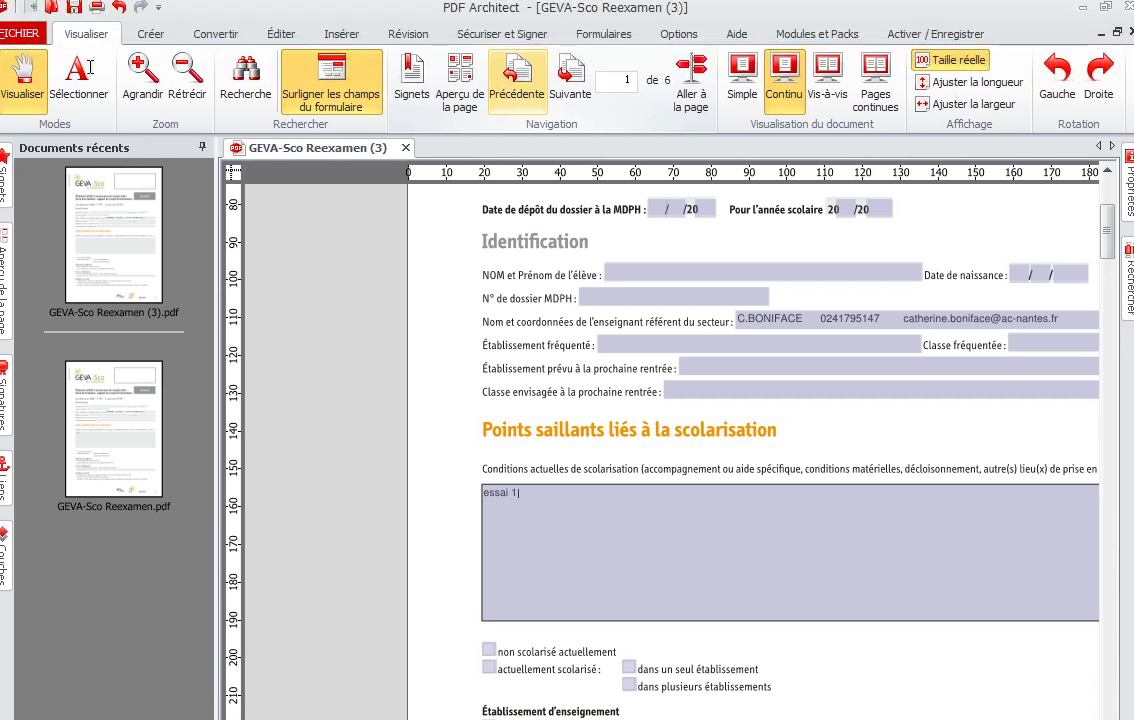
# Step: In the Créer tab's free module registration, enter the registrant's name in the Nom box
pyautogui.click(149, 38)
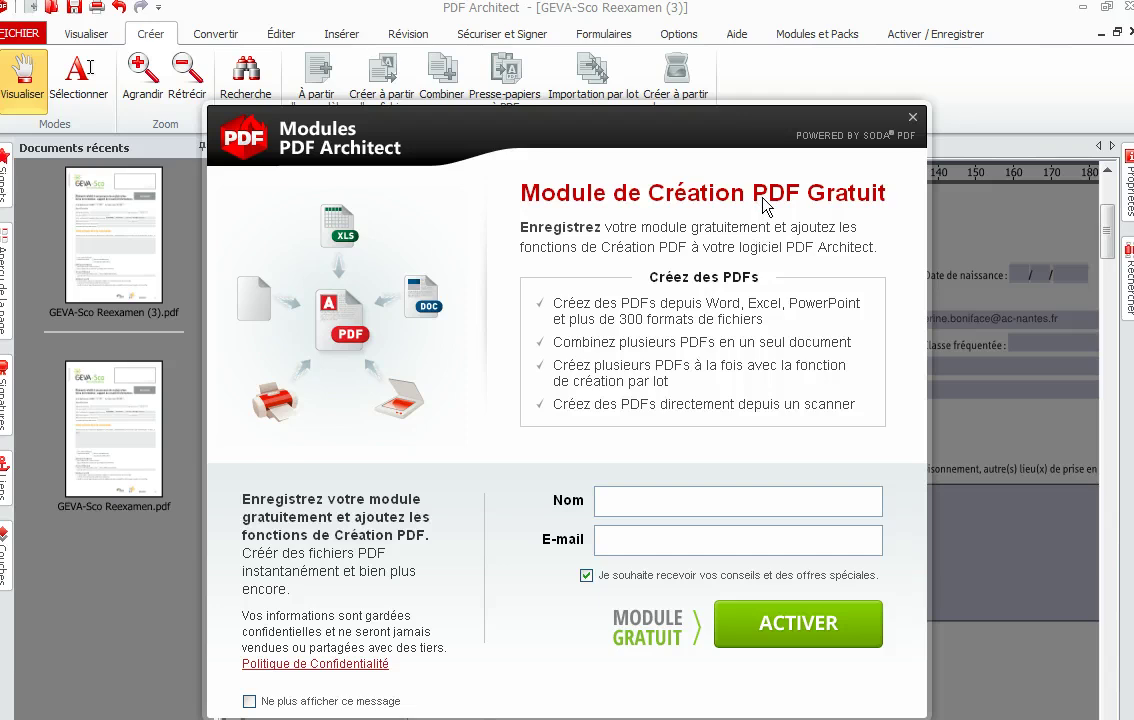
pyautogui.click(648, 496)
# Step: Enter the registrant's e-mail address, untick the tips and offers option, and submit with ACTIVER
pyautogui.click(643, 541)
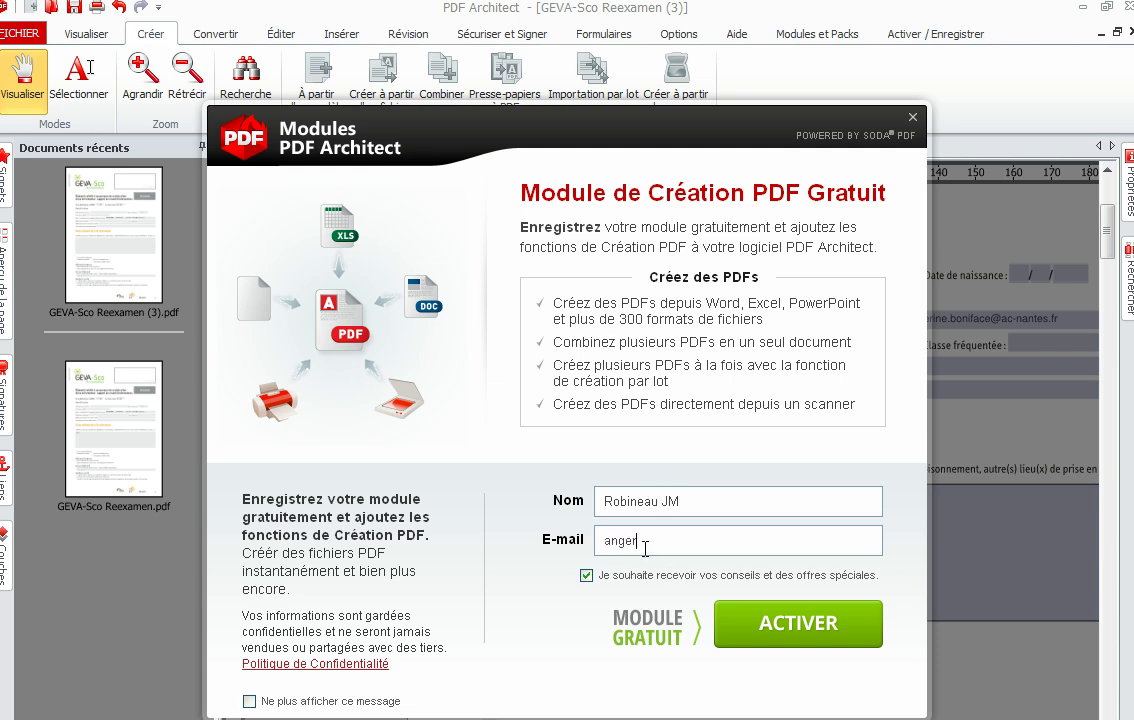
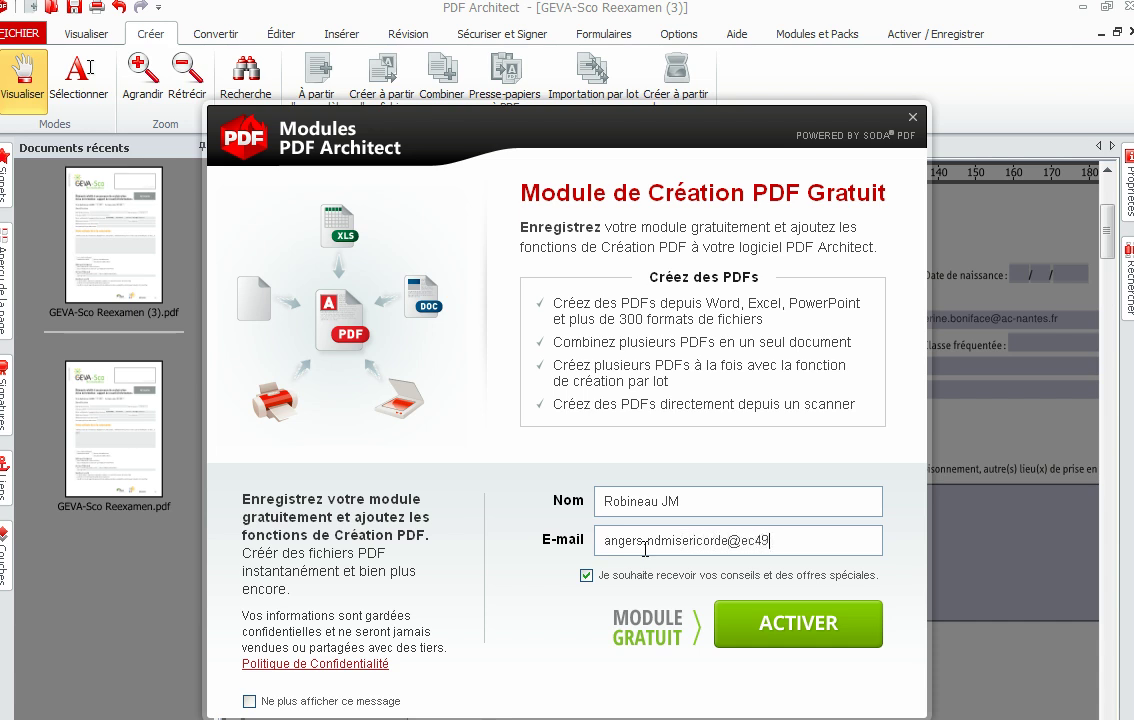
pyautogui.click(586, 577)
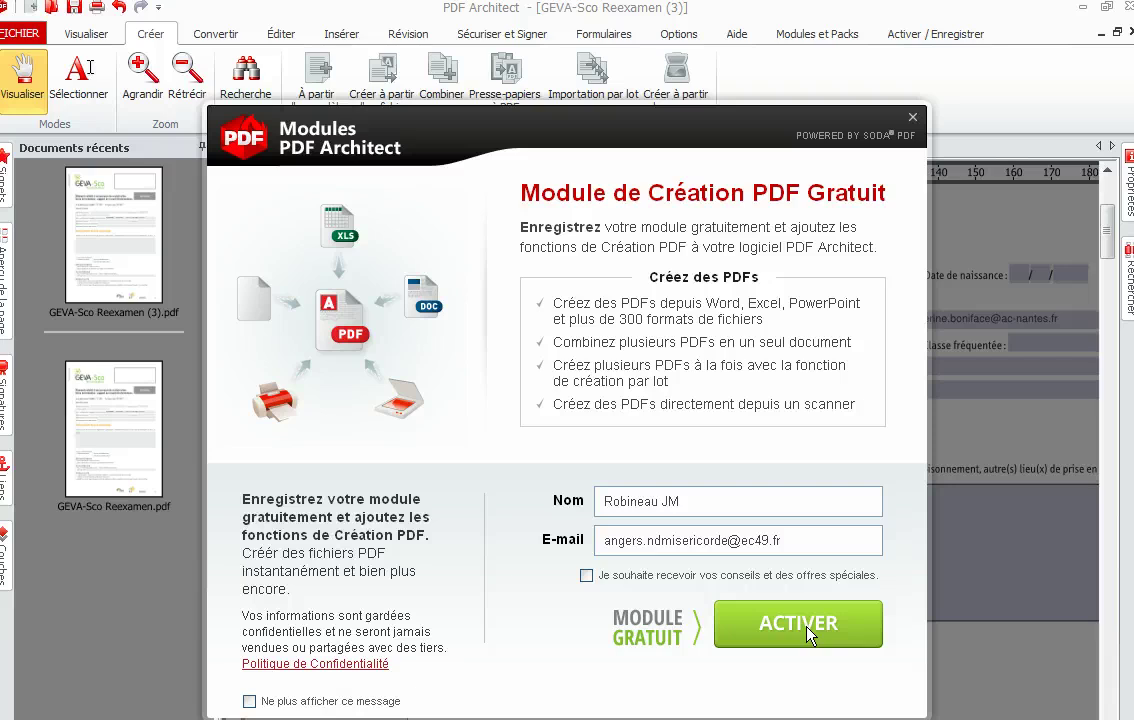
pyautogui.click(808, 630)
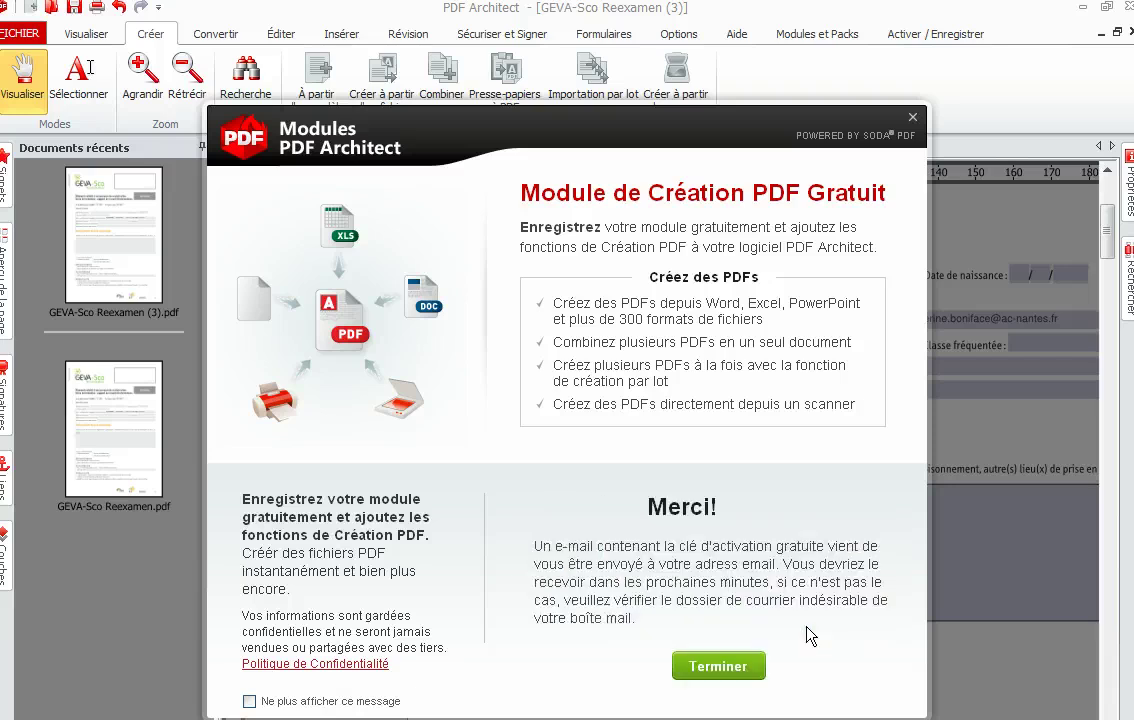
# Step: Close the thank-you and Modules registration windows, then switch to Gmail in Chrome
pyautogui.click(721, 667)
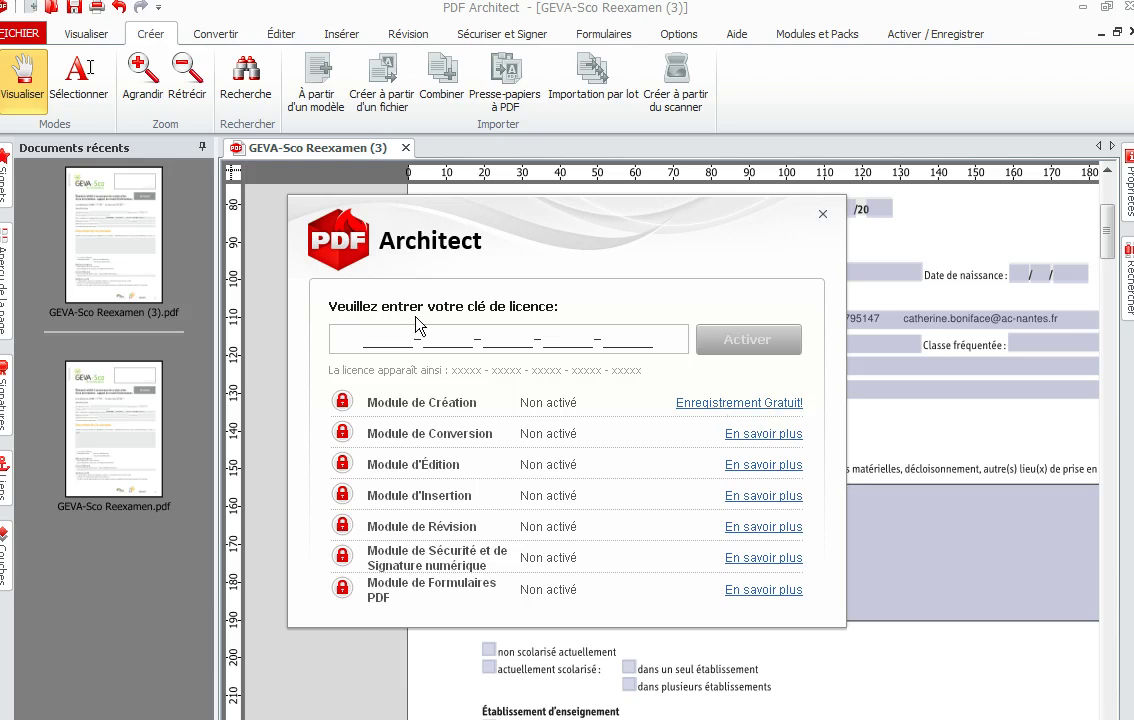
pyautogui.click(777, 403)
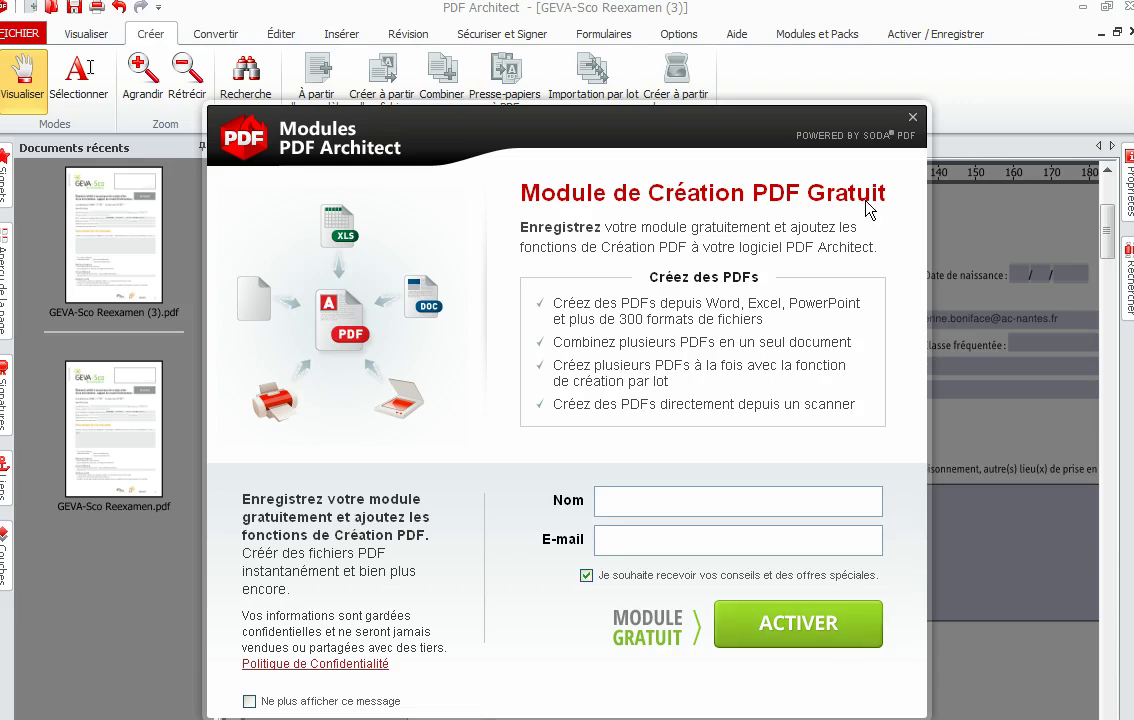
pyautogui.click(912, 117)
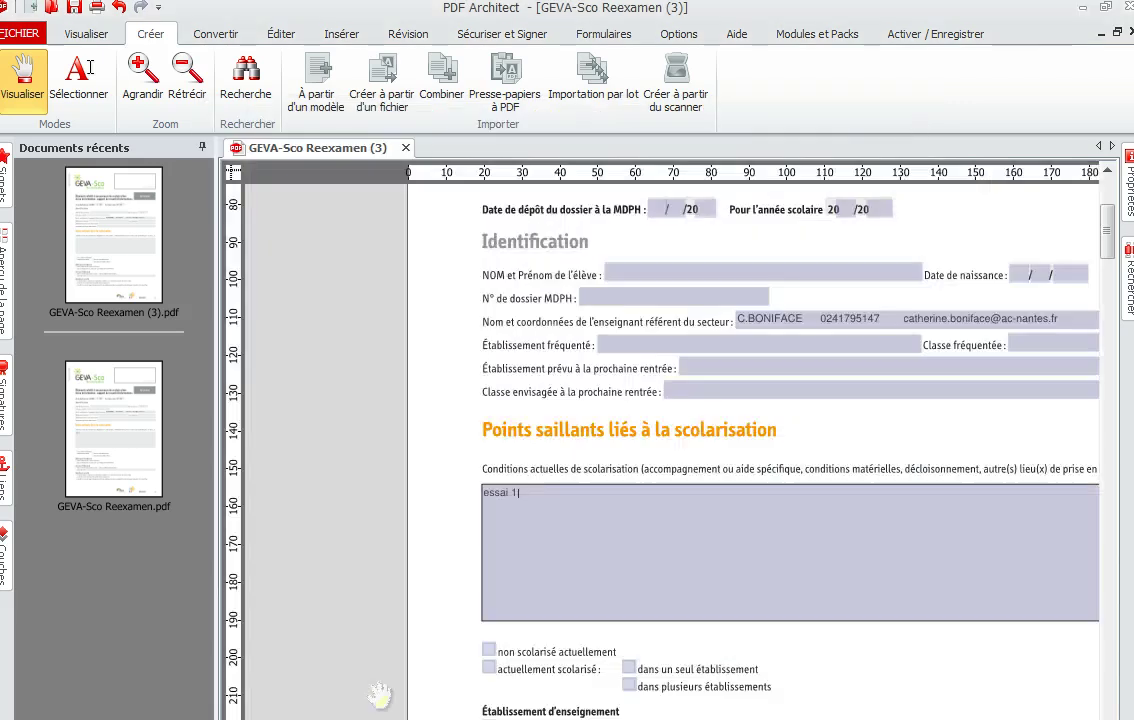
pyautogui.hotkey('alt', 'Tab')
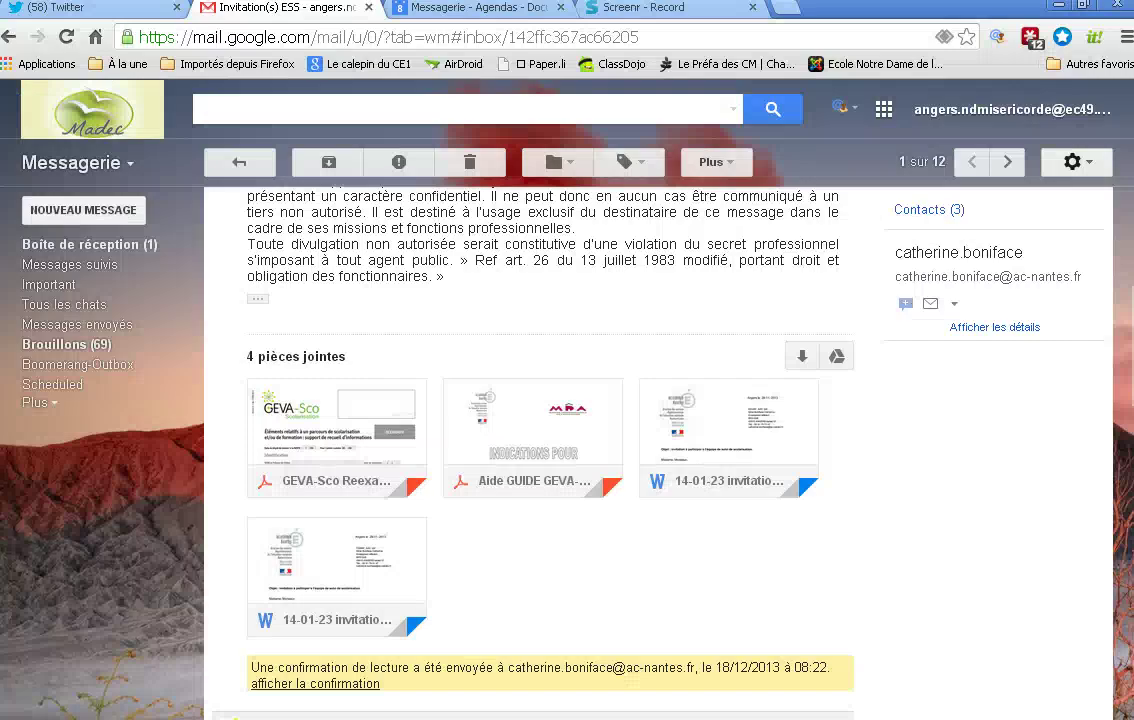
# Step: Send the requested read receipts and open the 'PDF Architect - Clé d'activation' email
pyautogui.hotkey('alt', 'Tab')
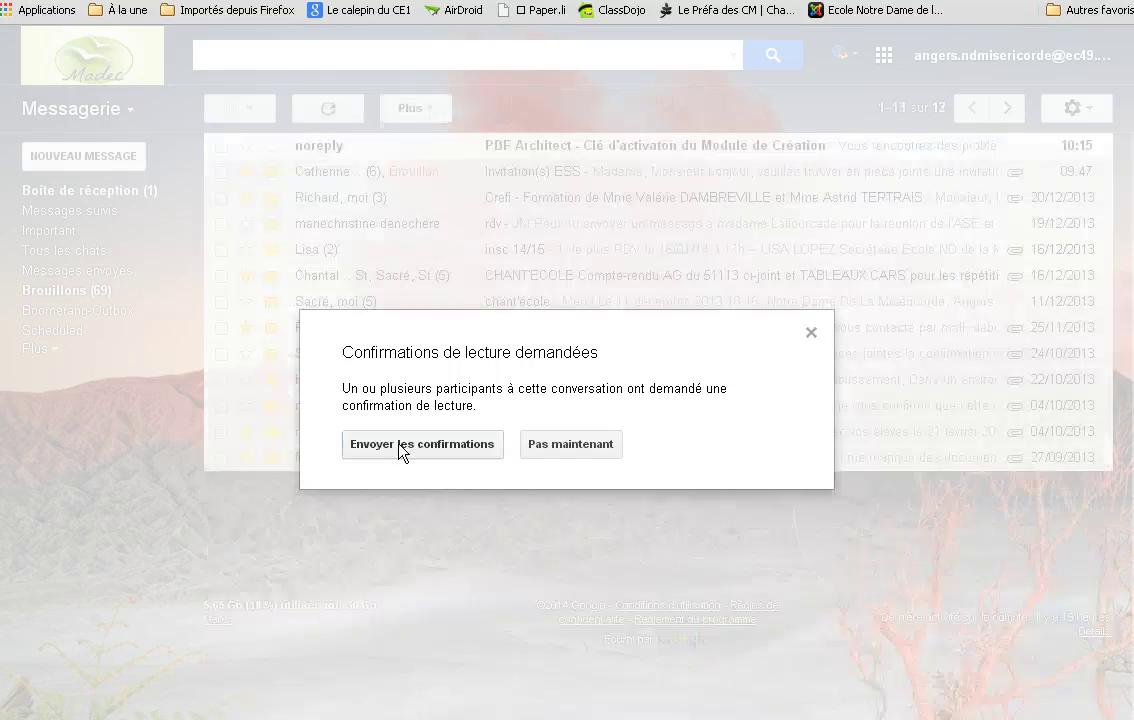
pyautogui.click(400, 451)
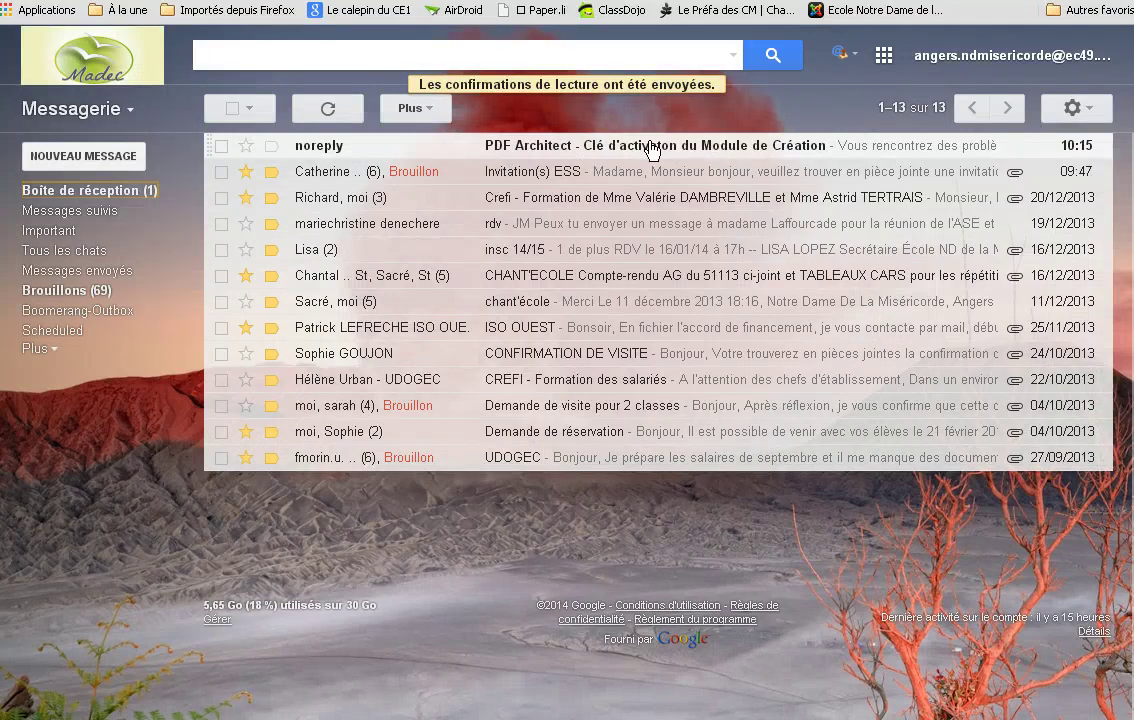
pyautogui.click(515, 150)
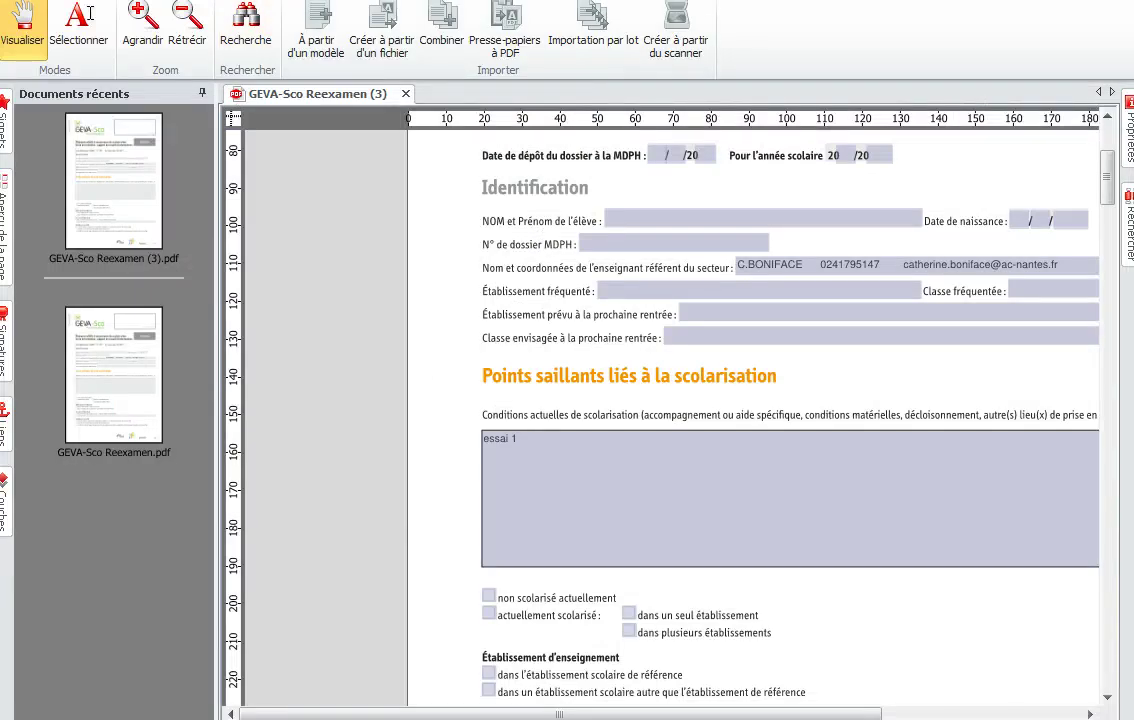
# Step: Open the Activer licence-key window and place the cursor in the key field
pyautogui.scroll(-4, 291, 418)
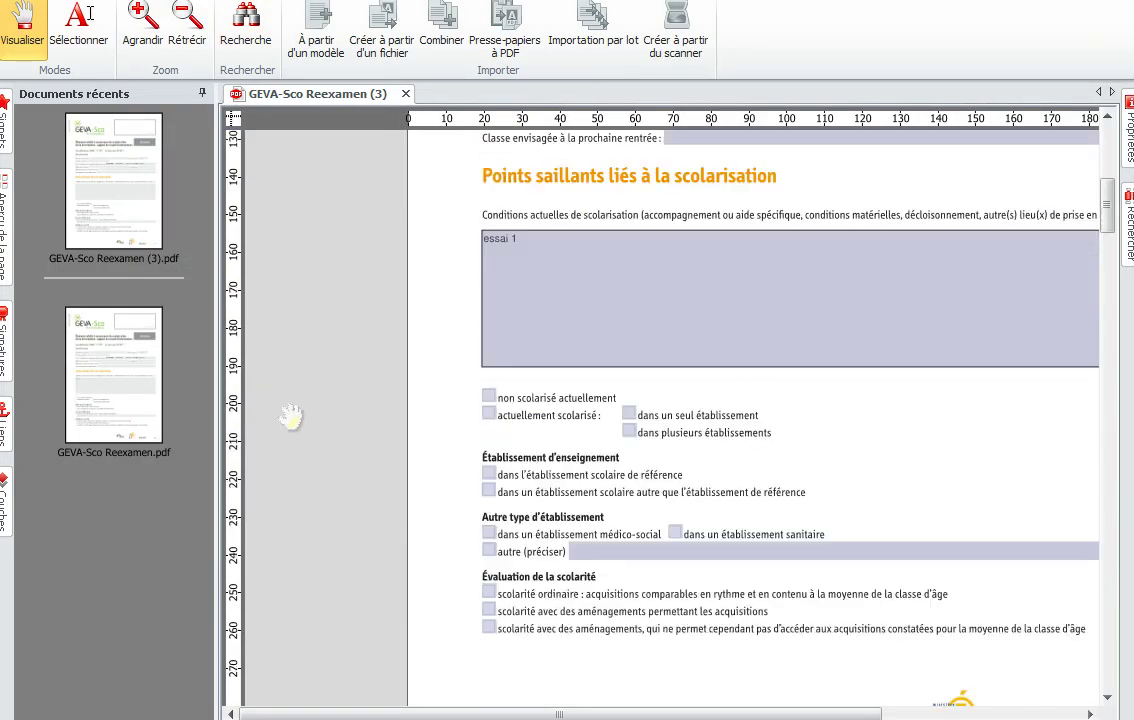
pyautogui.scroll(2, 297, 420)
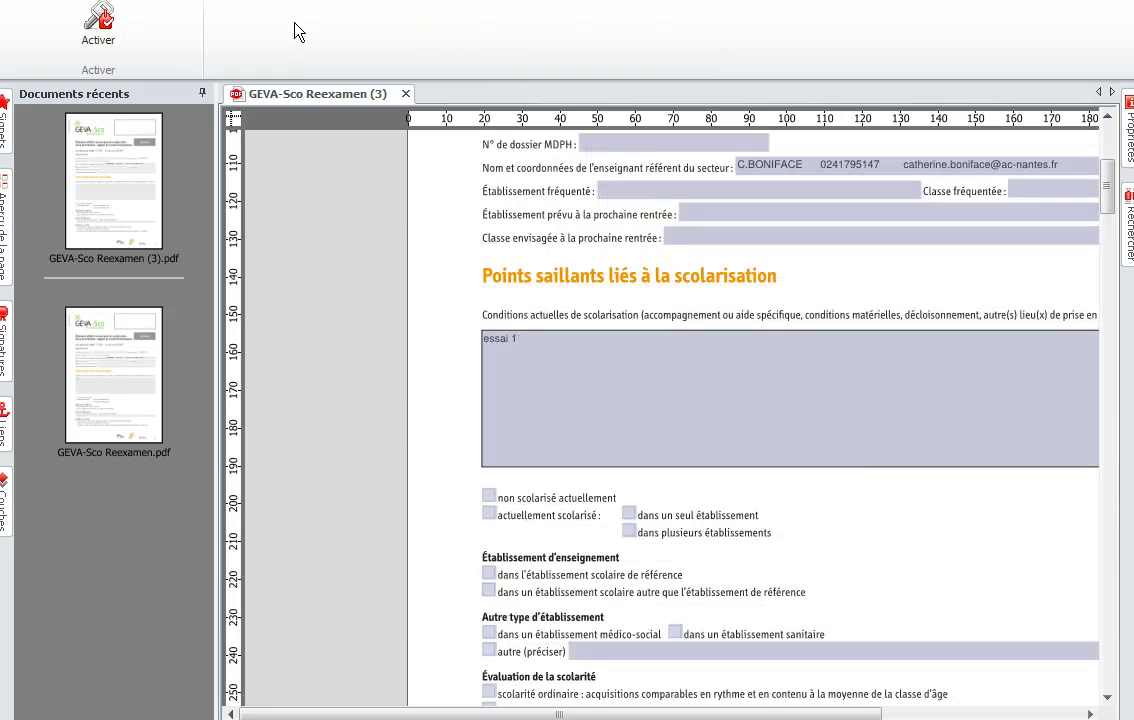
pyautogui.click(92, 18)
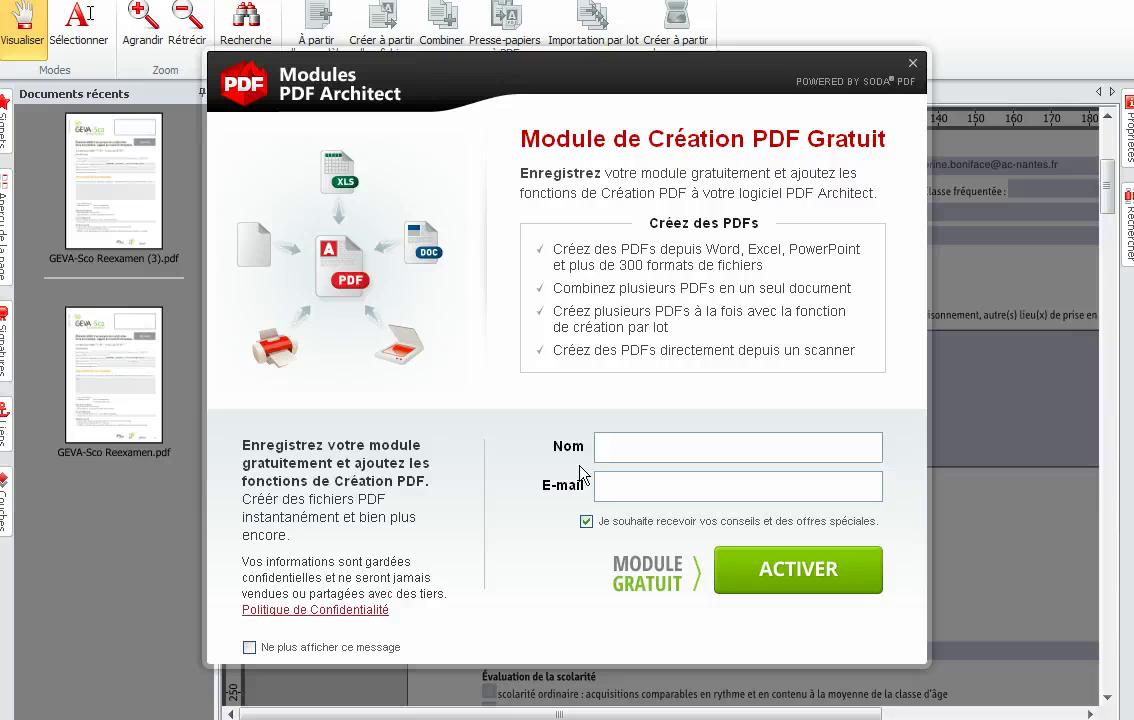
pyautogui.click(912, 66)
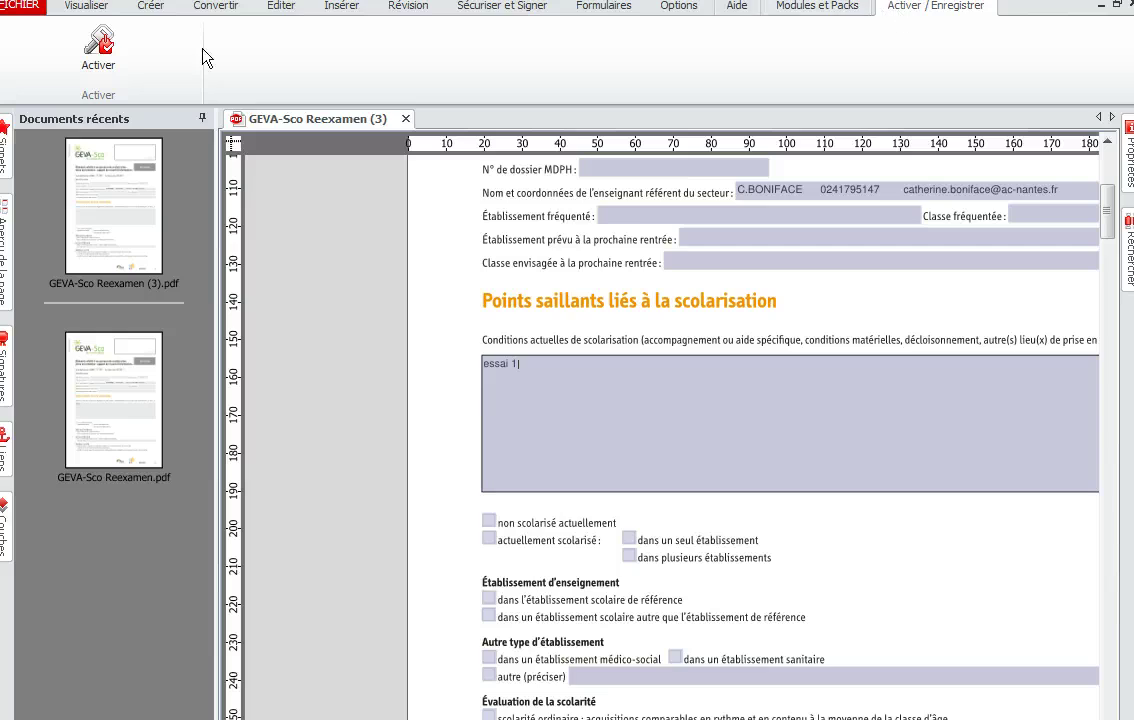
pyautogui.click(98, 47)
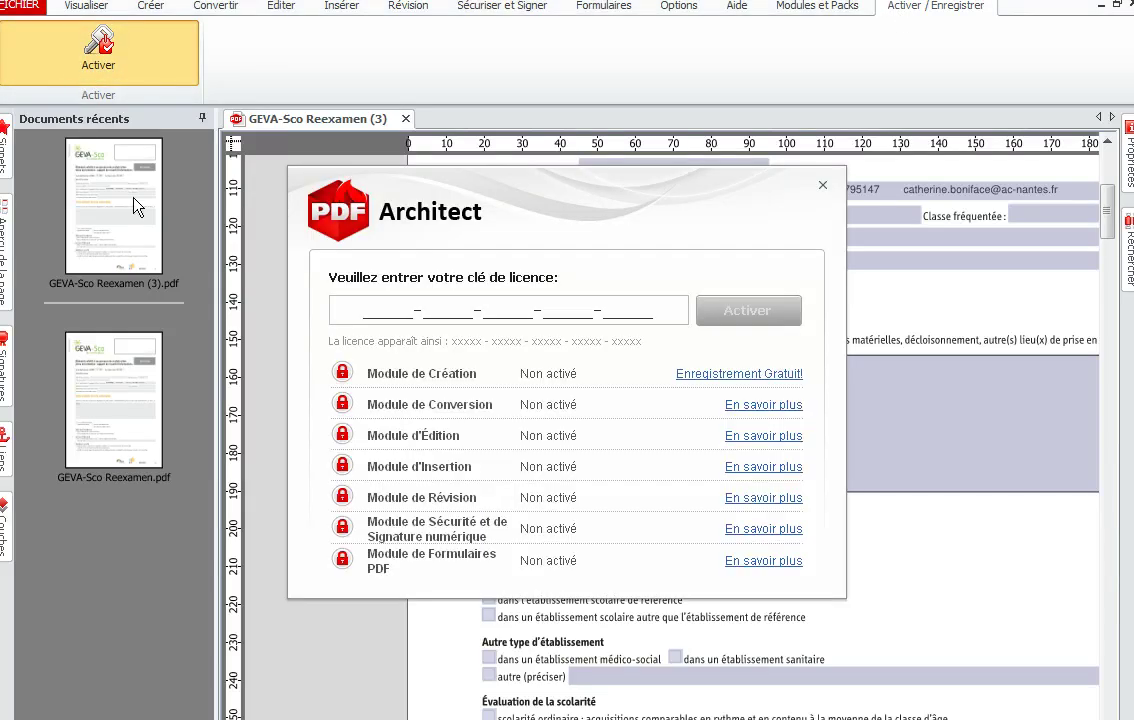
pyautogui.click(340, 310)
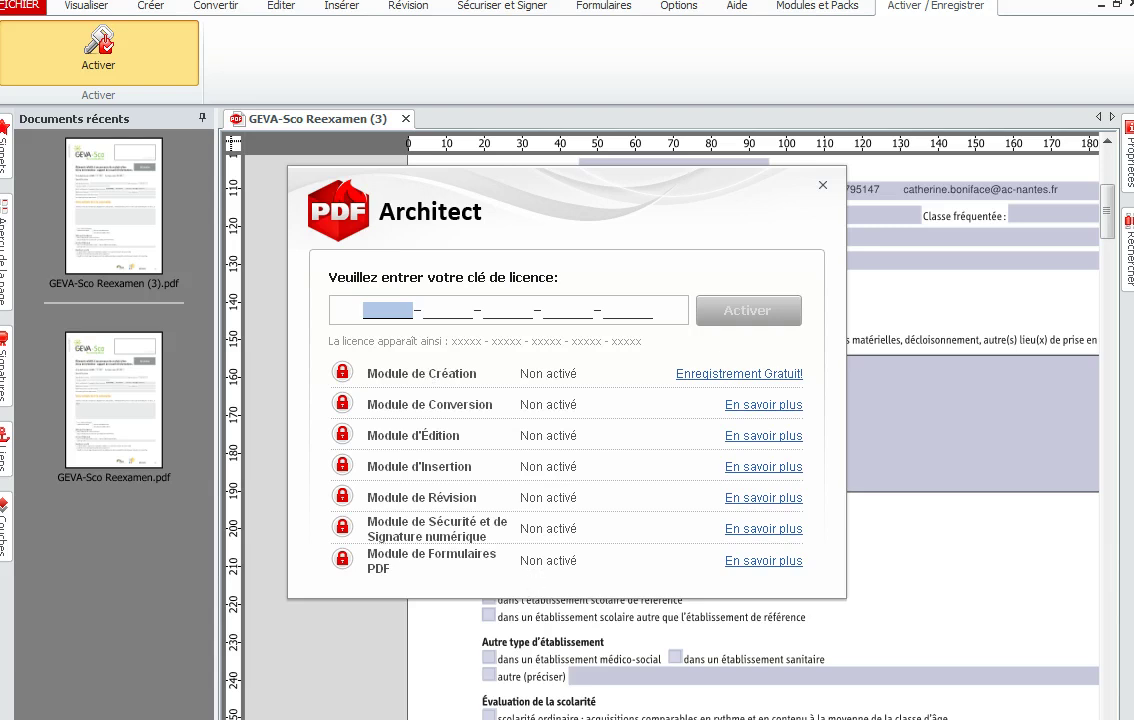
# Step: Copy the activation key from the PDF Architect email in Gmail
pyautogui.hotkey('alt', 'Tab')
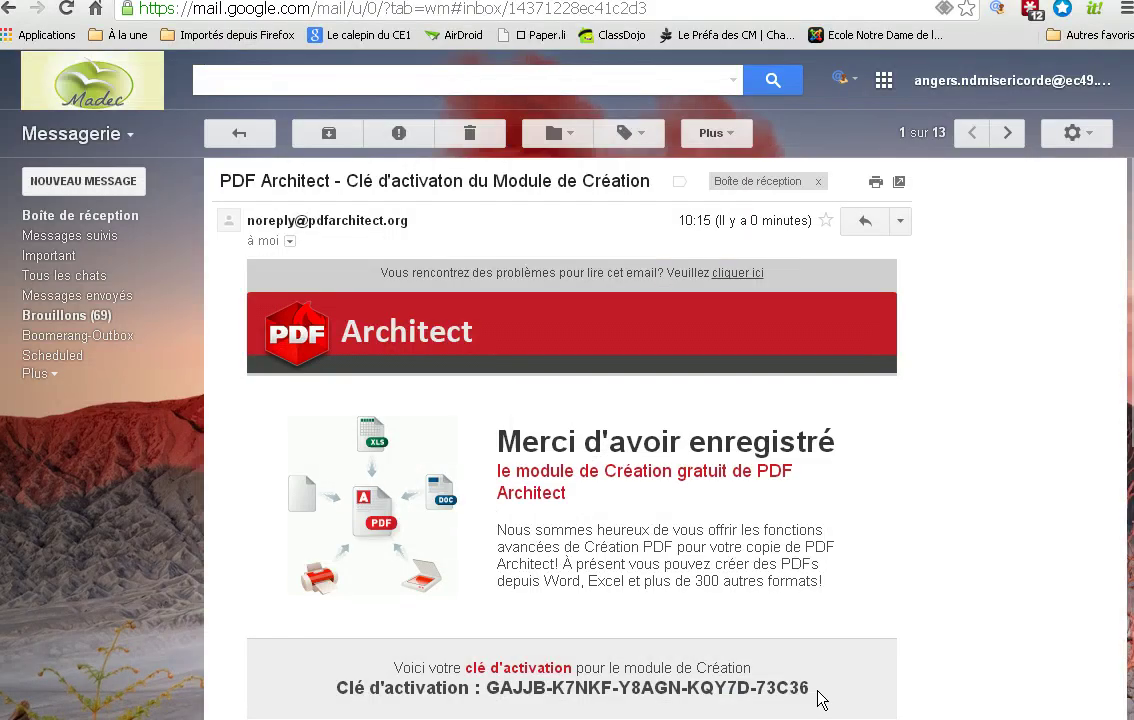
pyautogui.moveTo(812, 688); pyautogui.dragTo(490, 690)
pyautogui.hotkey('ctrl', 'c')
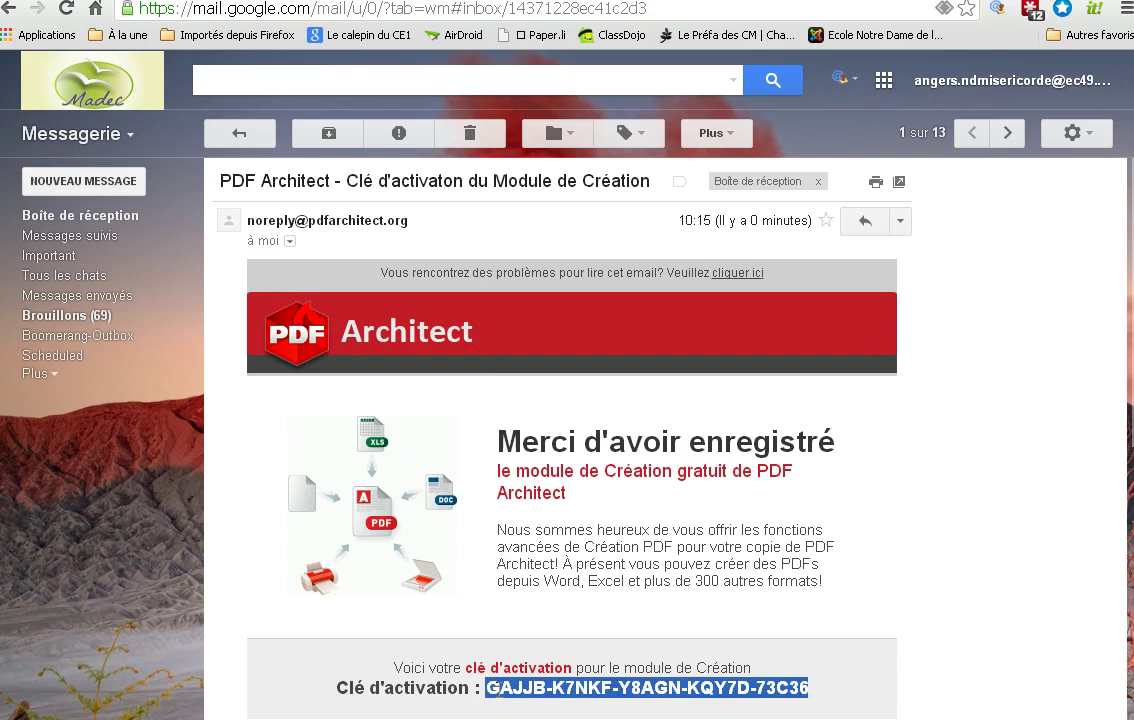
pyautogui.rightClick(495, 689)
pyautogui.click(551, 562)
pyautogui.hotkey('alt', 'Tab')
# Step: Paste the key into the licence field, activate Création, confirm, and close the window
pyautogui.rightClick(381, 313)
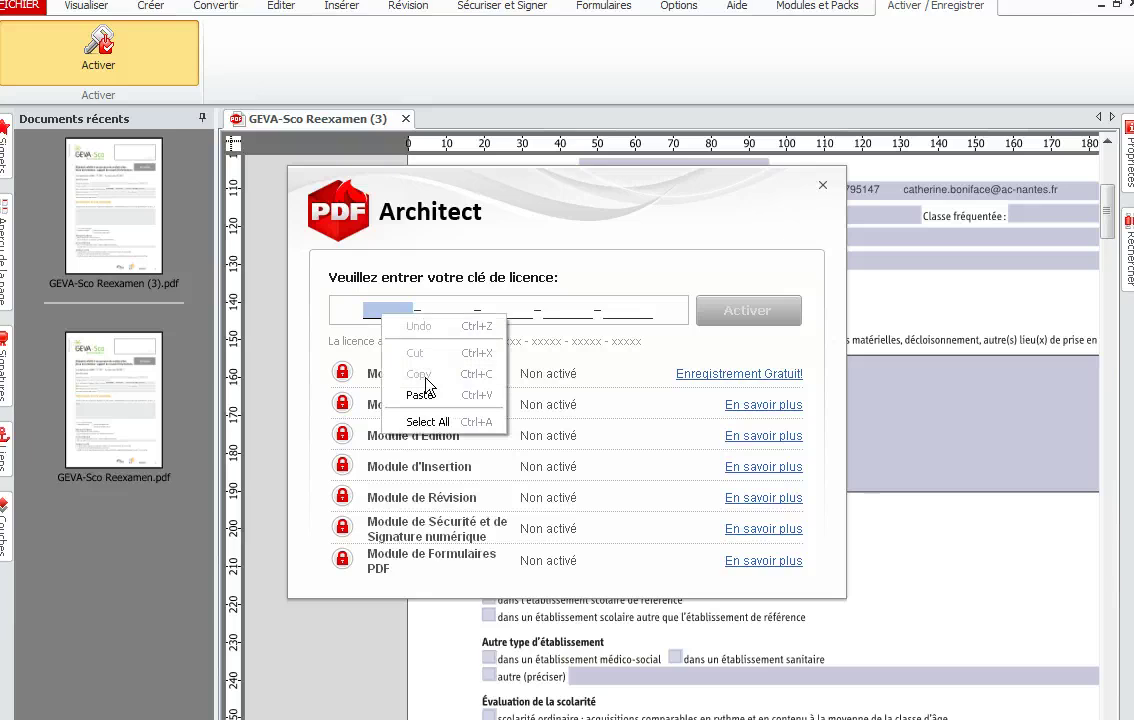
pyautogui.click(425, 394)
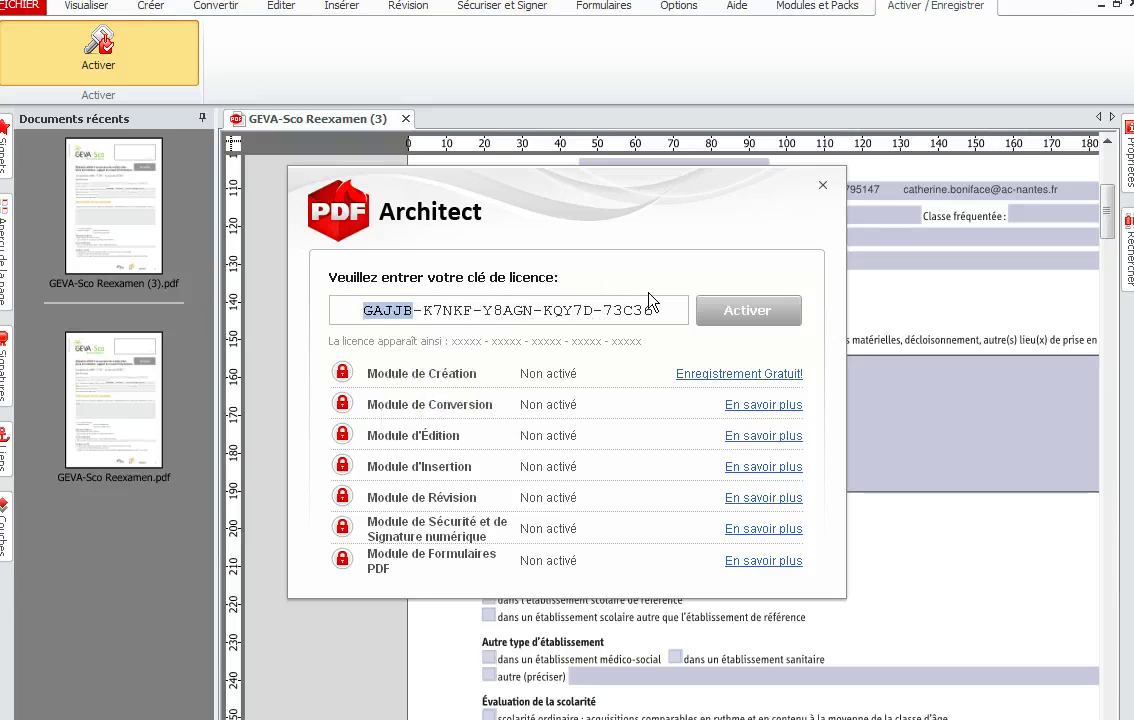
pyautogui.click(744, 316)
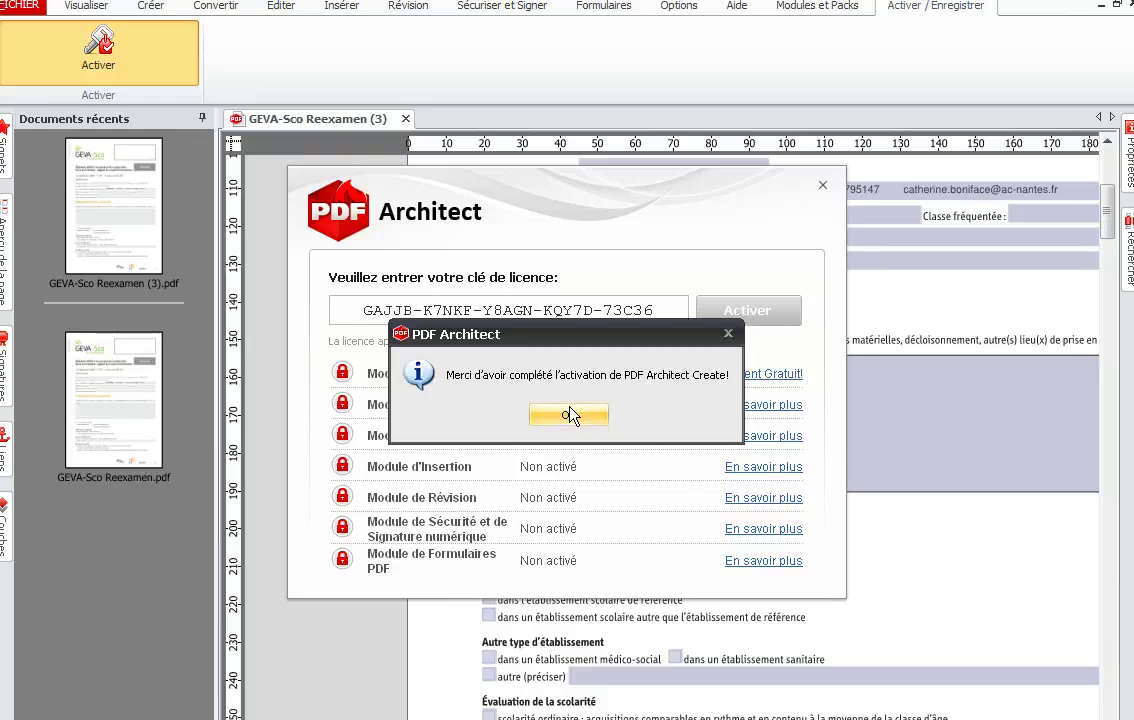
pyautogui.click(570, 414)
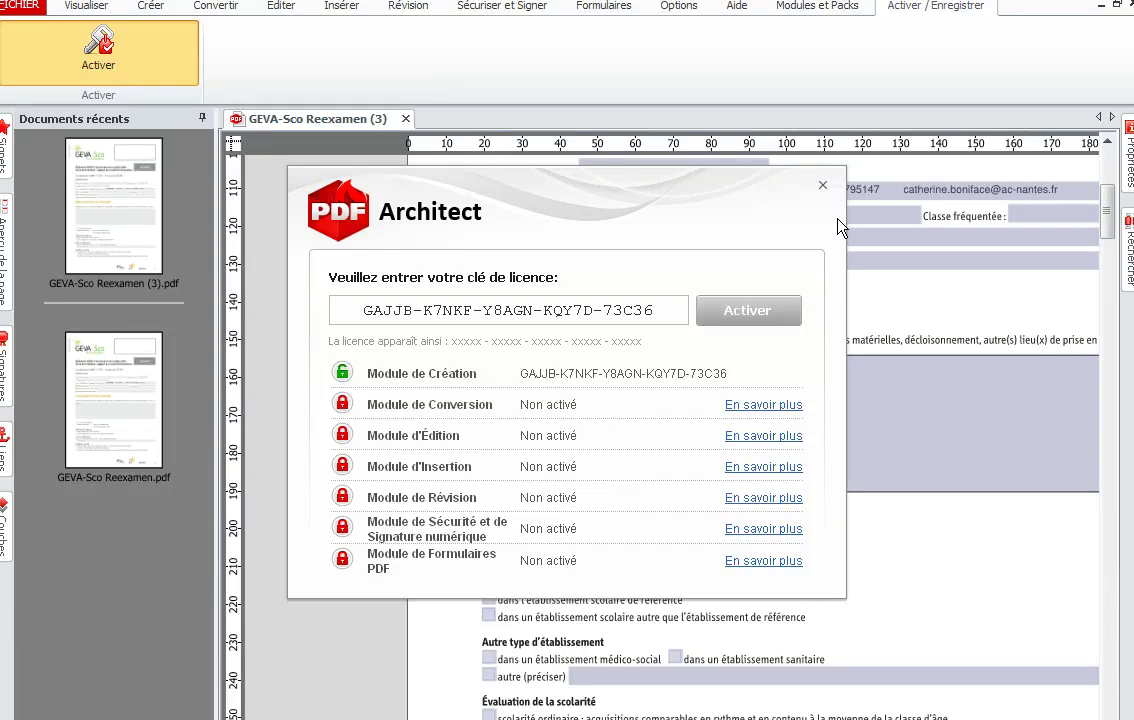
pyautogui.click(822, 188)
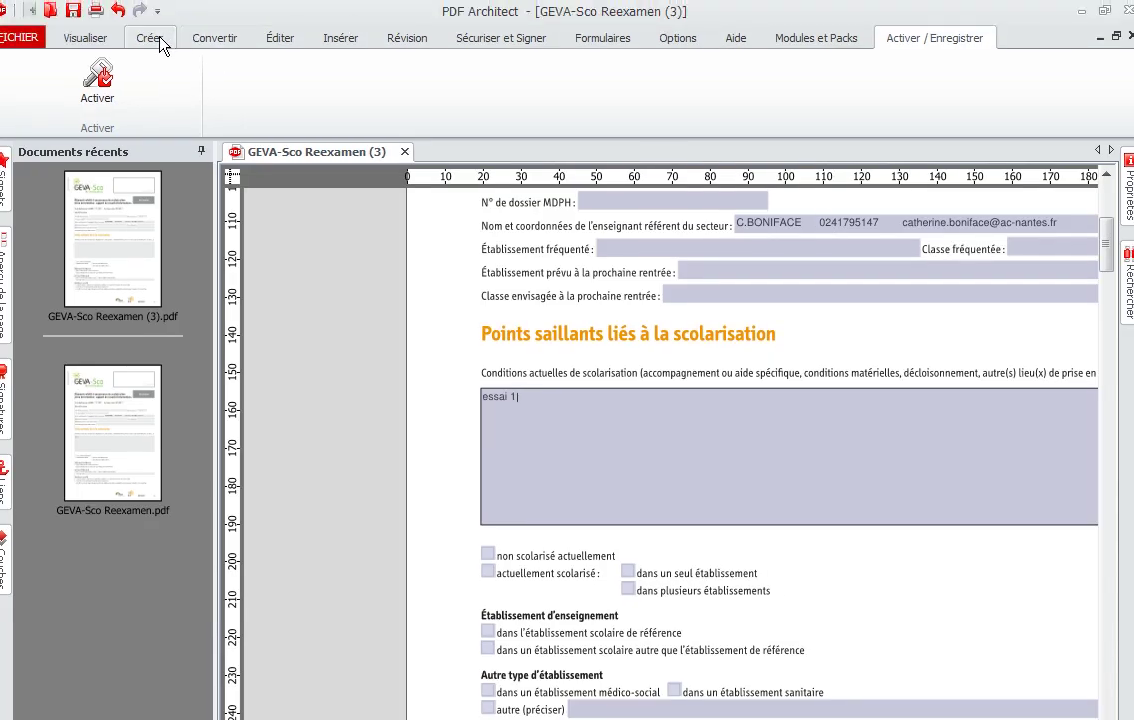
# Step: Go from the Créer tab to the Convertir tab to bring up the Module de Conversion window
pyautogui.click(156, 10)
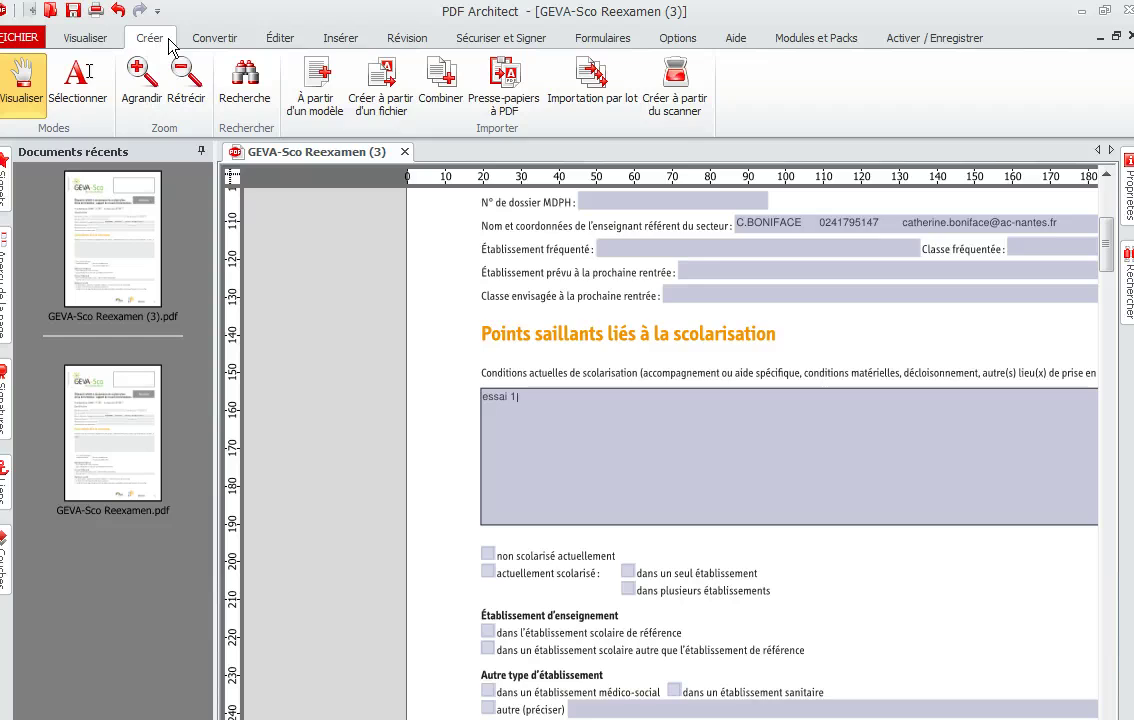
pyautogui.click(212, 40)
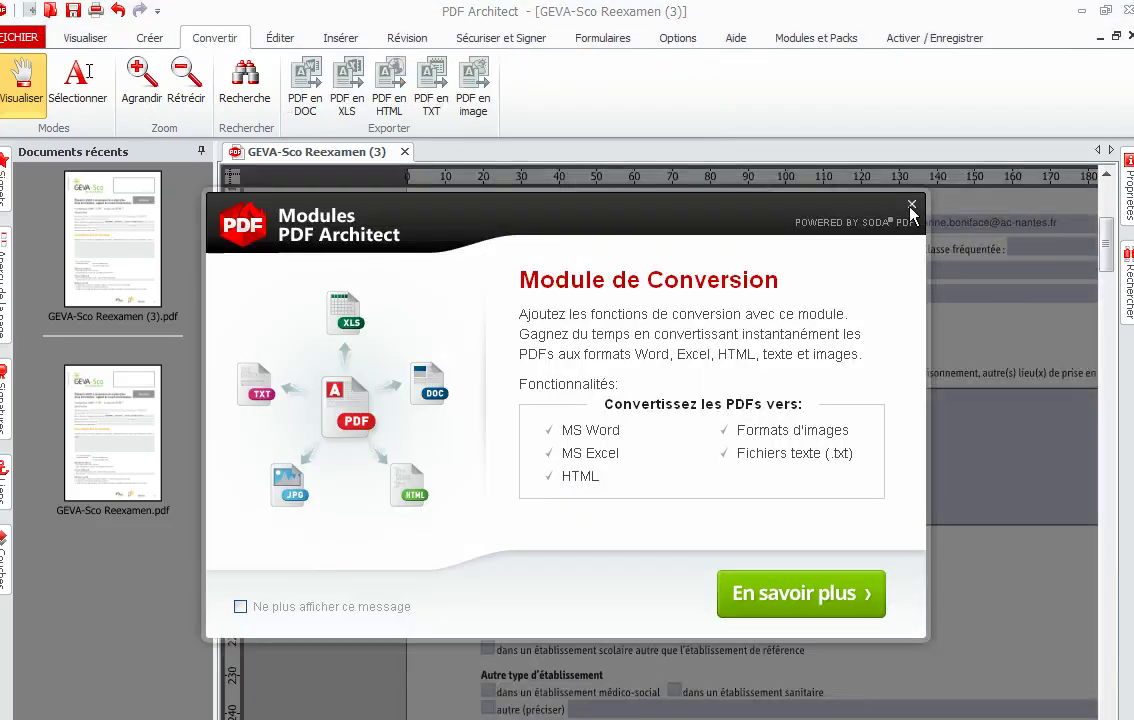